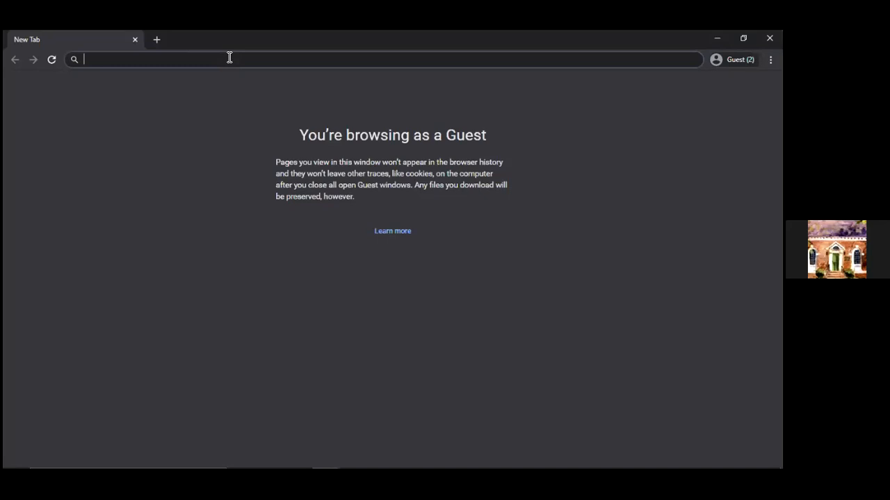
Go to the befunky.com website.
{"action": "type", "text": "b"}
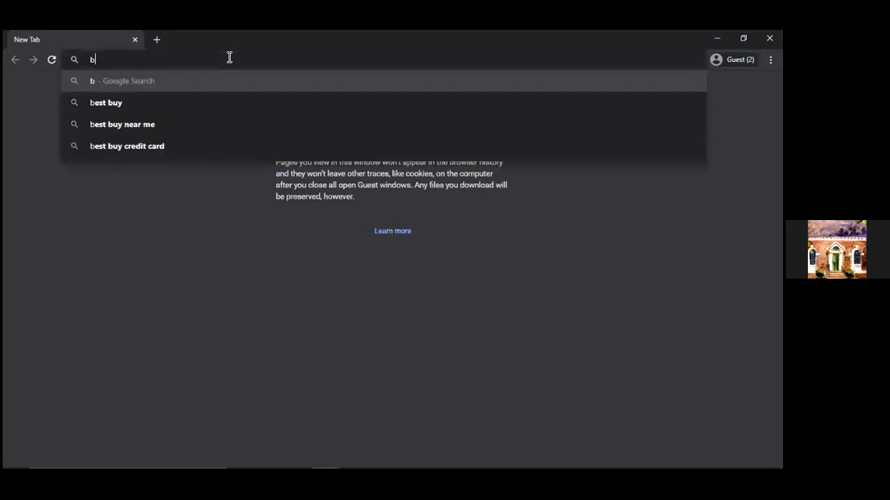
{"action": "type", "text": "efunky"}
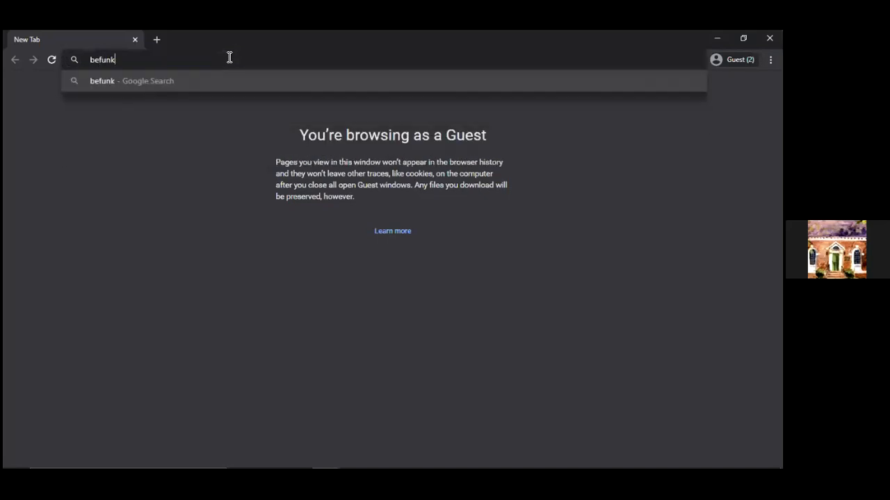
{"action": "type", "text": ".com"}
{"action": "key", "text": "Return"}
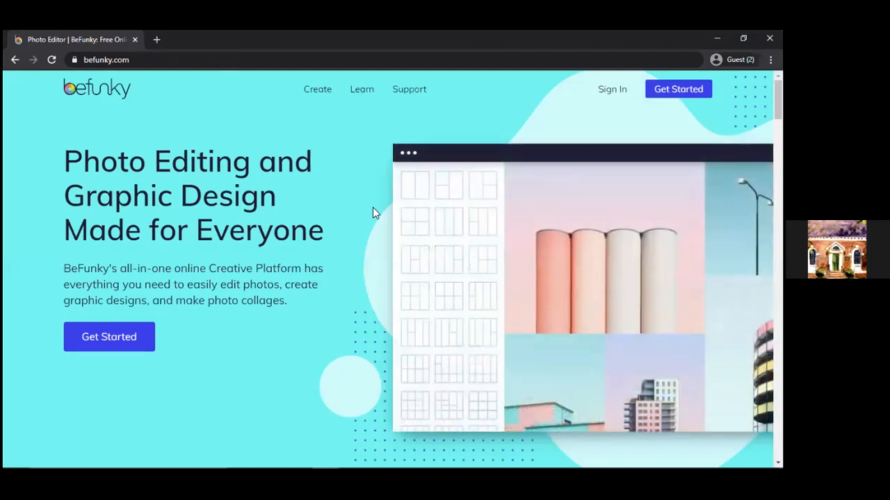
Open the Photo Editor and start a new project instead of continuing the last session's project.
{"action": "mouse_move", "coordinate": [310, 97]}
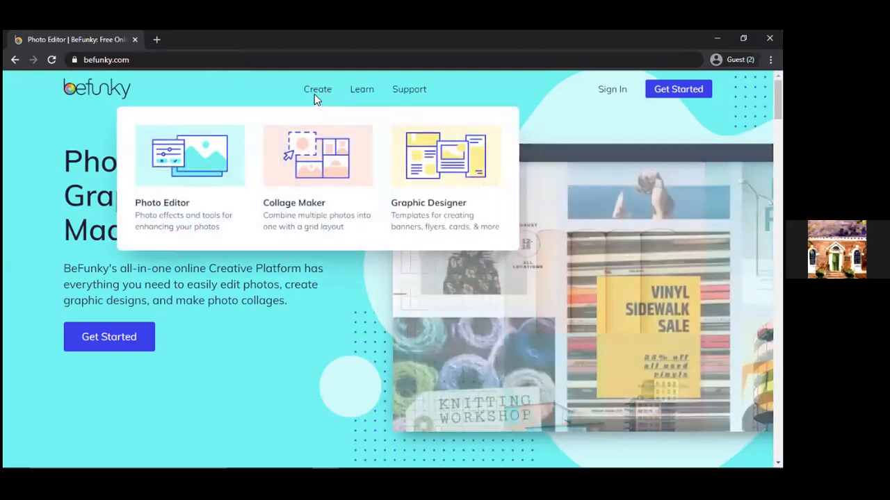
{"action": "left_click", "coordinate": [207, 152]}
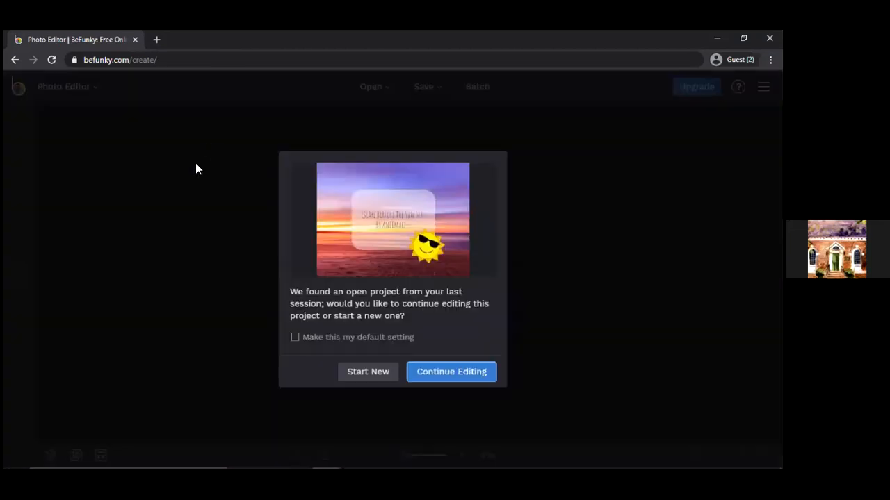
{"action": "left_click", "coordinate": [383, 371]}
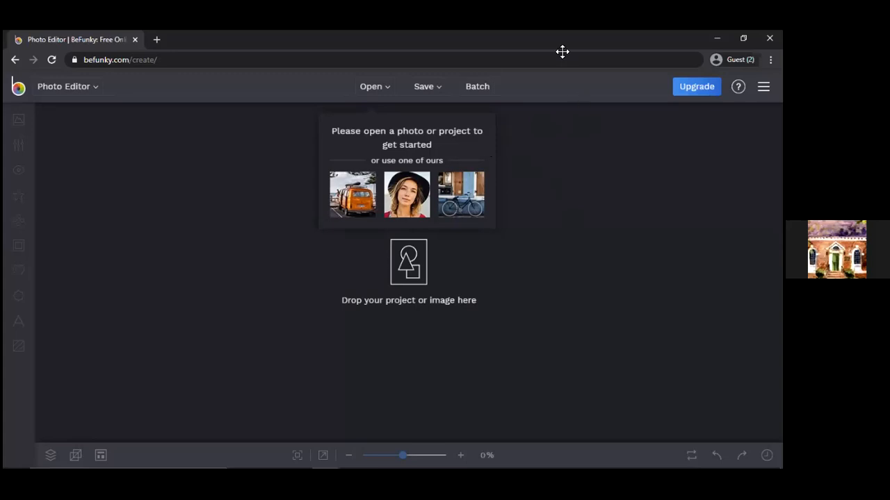
Open the stock image library and search it for "forest".
{"action": "left_click", "coordinate": [371, 97]}
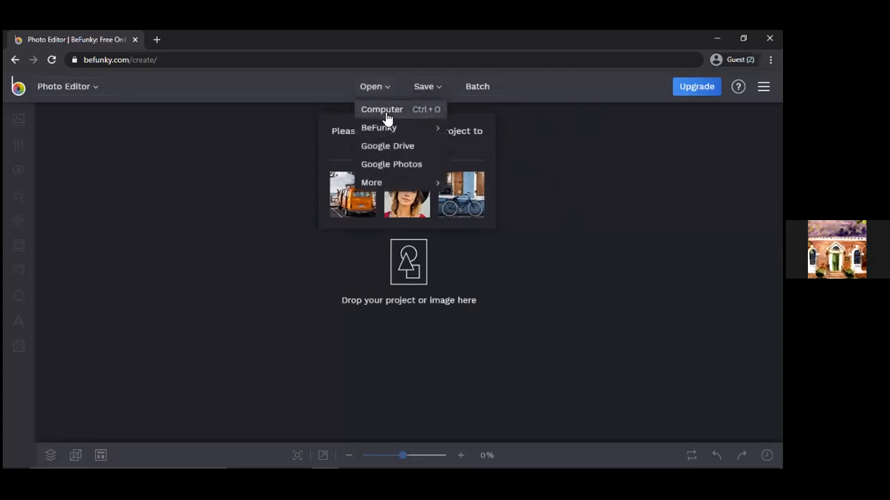
{"action": "mouse_move", "coordinate": [378, 182]}
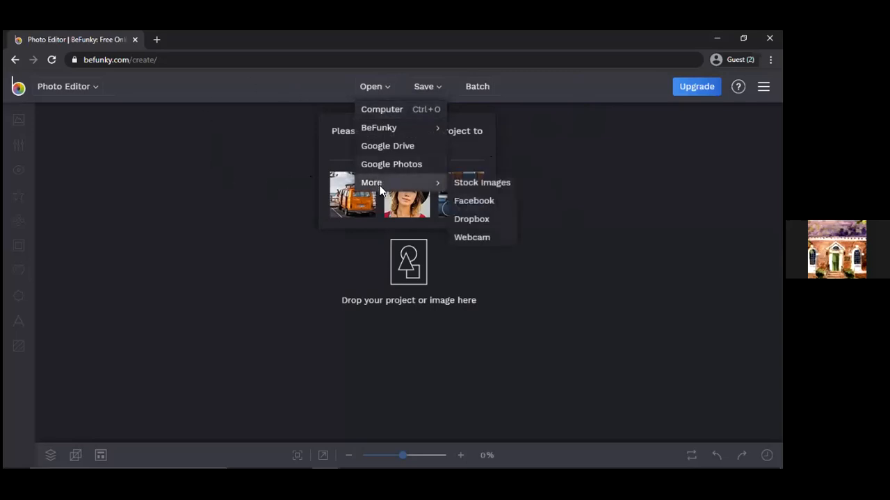
{"action": "left_click", "coordinate": [466, 184]}
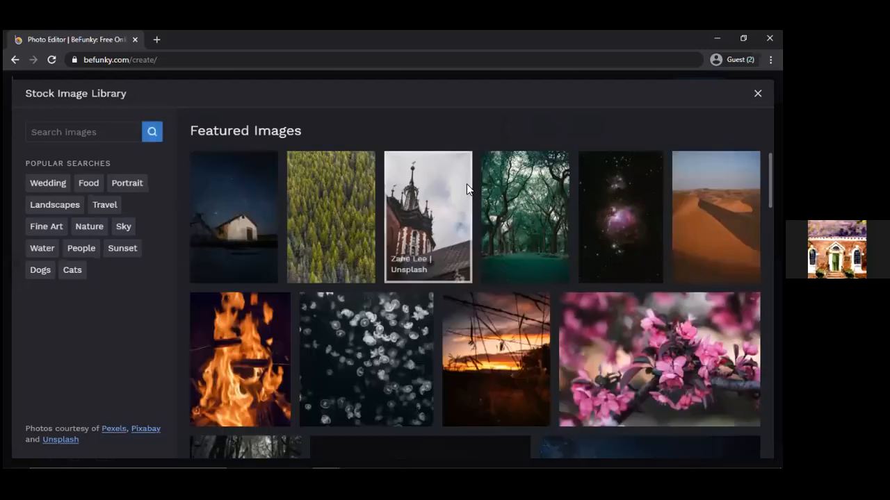
{"action": "left_click", "coordinate": [62, 127]}
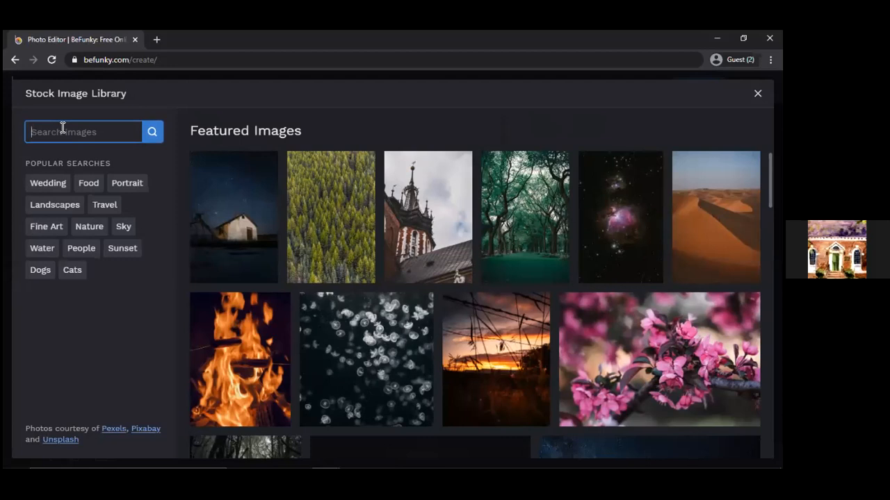
{"action": "type", "text": "forest"}
{"action": "key", "text": "Return"}
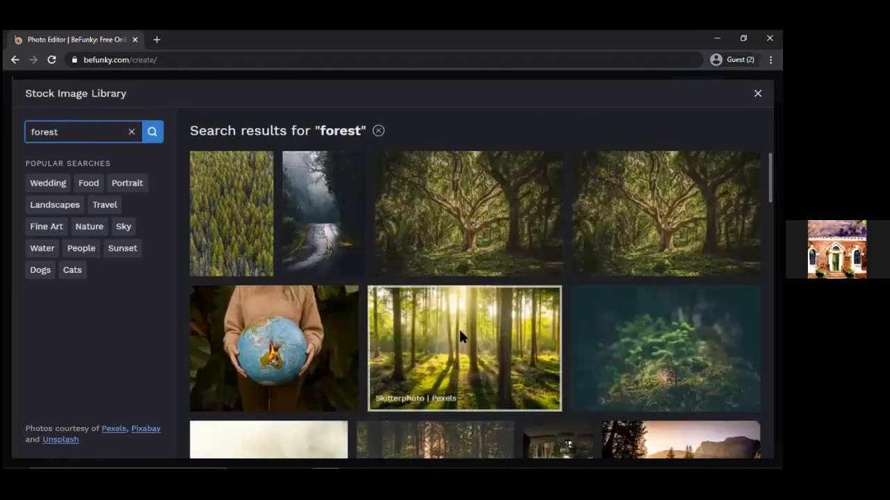
Open the photo of misty evergreen trees under a pale sky from the forest results.
{"action": "scroll", "coordinate": [459, 328], "scroll_direction": "down", "scroll_amount": 2}
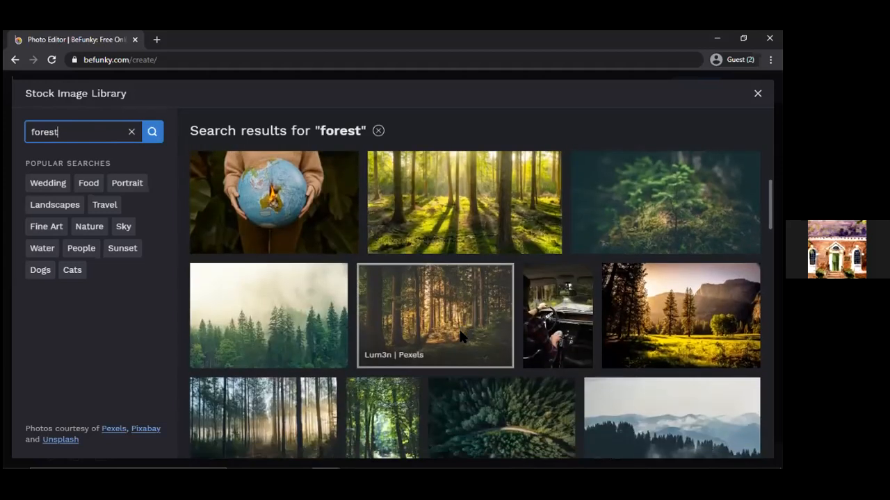
{"action": "scroll", "coordinate": [459, 327], "scroll_direction": "up", "scroll_amount": 1}
{"action": "left_click", "coordinate": [417, 311]}
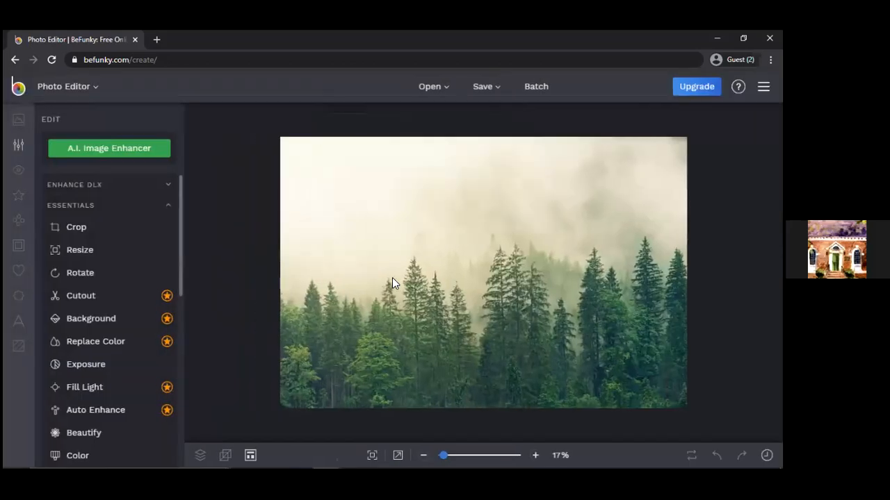
{"action": "left_click", "coordinate": [100, 229]}
{"action": "double_click", "coordinate": [81, 237]}
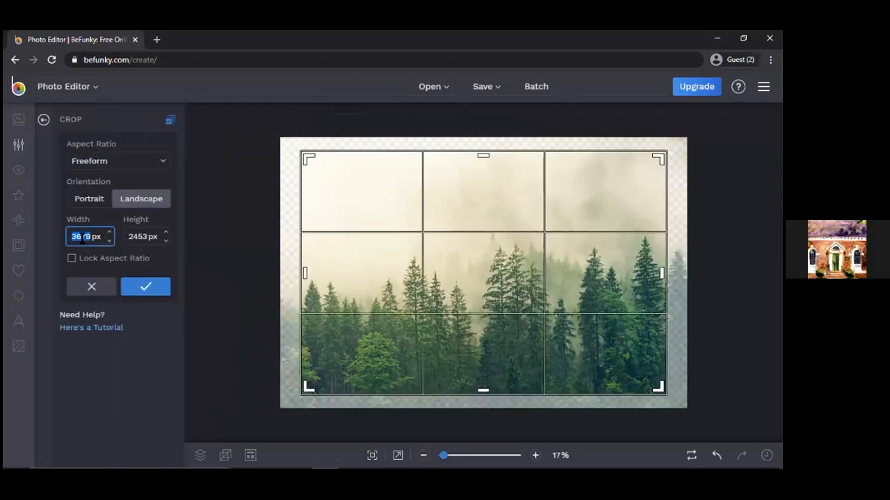
{"action": "type", "text": "480"}
{"action": "double_click", "coordinate": [139, 237]}
{"action": "type", "text": "360"}
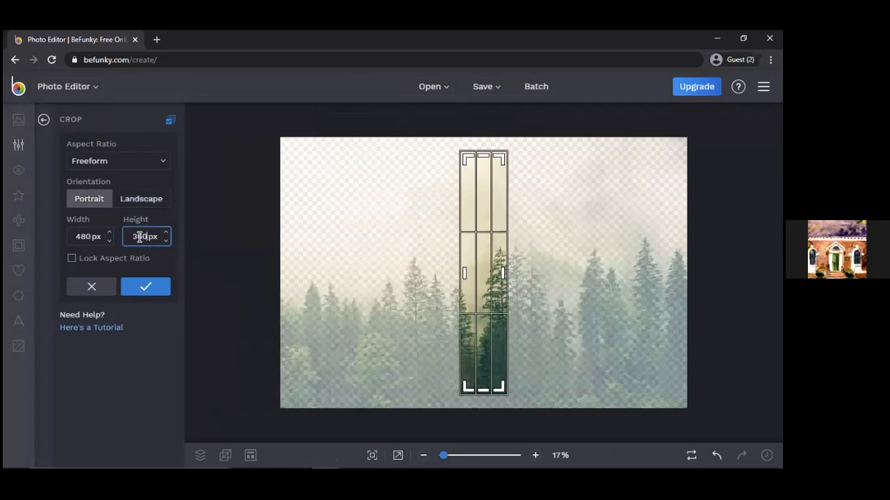
{"action": "left_click", "coordinate": [155, 343]}
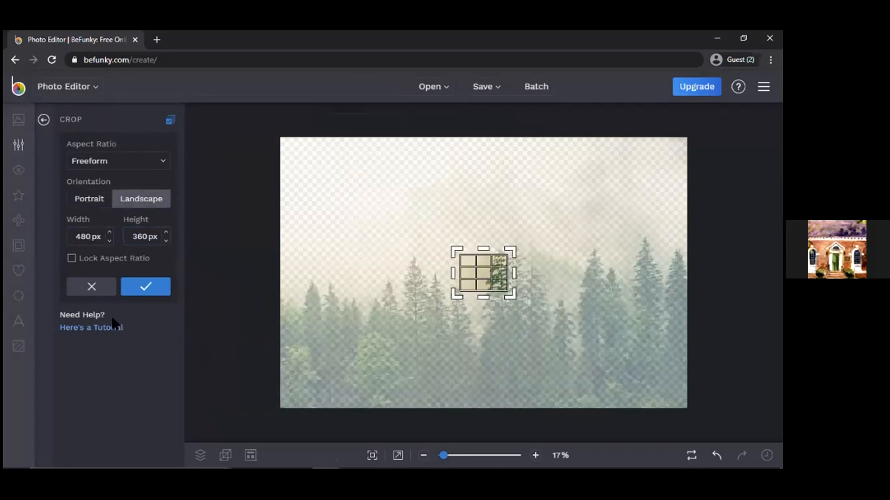
{"action": "left_click", "coordinate": [98, 291]}
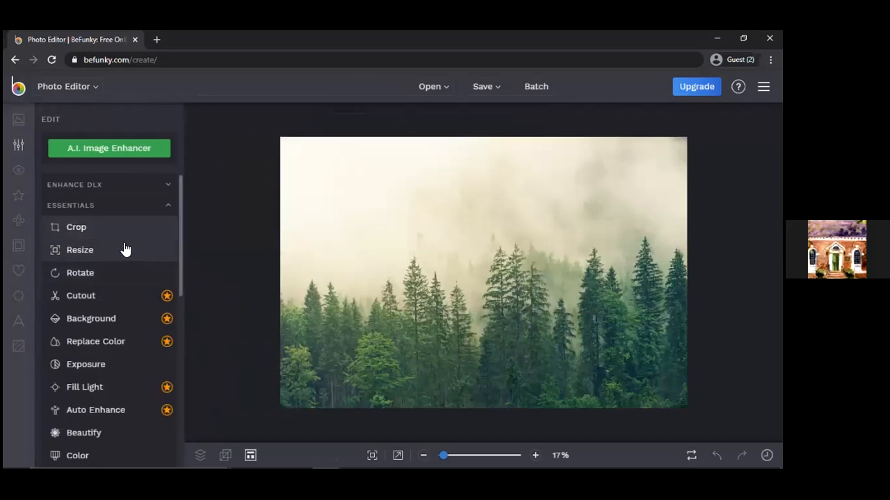
Resize the forest photo to 540 × 360 px by setting its height to 360 px with the aspect ratio locked.
{"action": "left_click", "coordinate": [125, 250]}
{"action": "left_click", "coordinate": [82, 161]}
{"action": "type", "text": "400"}
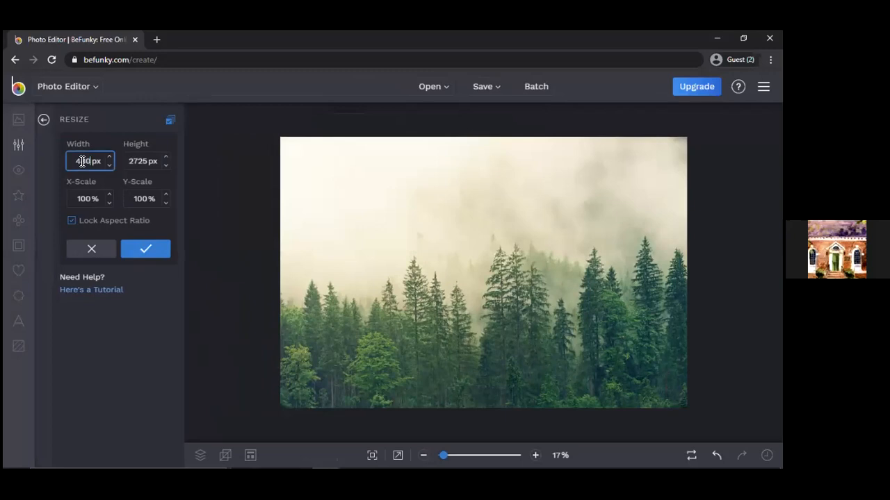
{"action": "left_click", "coordinate": [145, 162]}
{"action": "key", "text": "BackSpace"}
{"action": "type", "text": "360"}
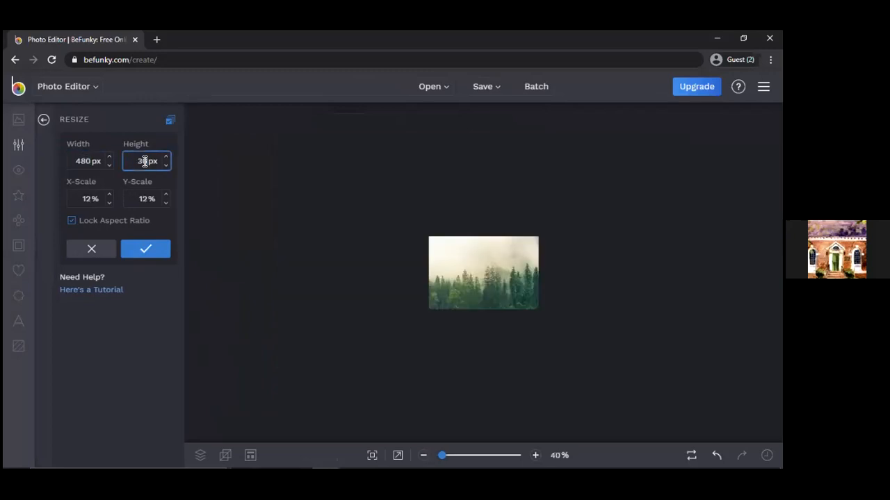
{"action": "left_click", "coordinate": [128, 325]}
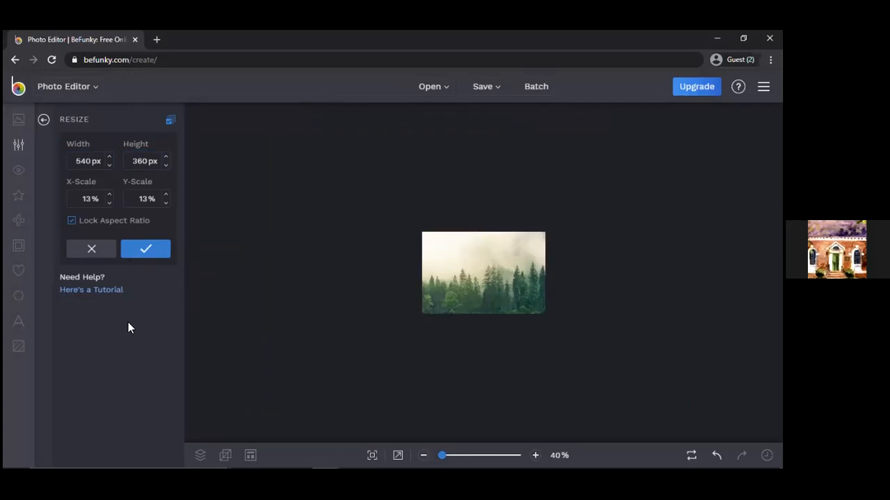
{"action": "left_click", "coordinate": [142, 164]}
{"action": "left_click", "coordinate": [133, 313]}
{"action": "left_click", "coordinate": [145, 253]}
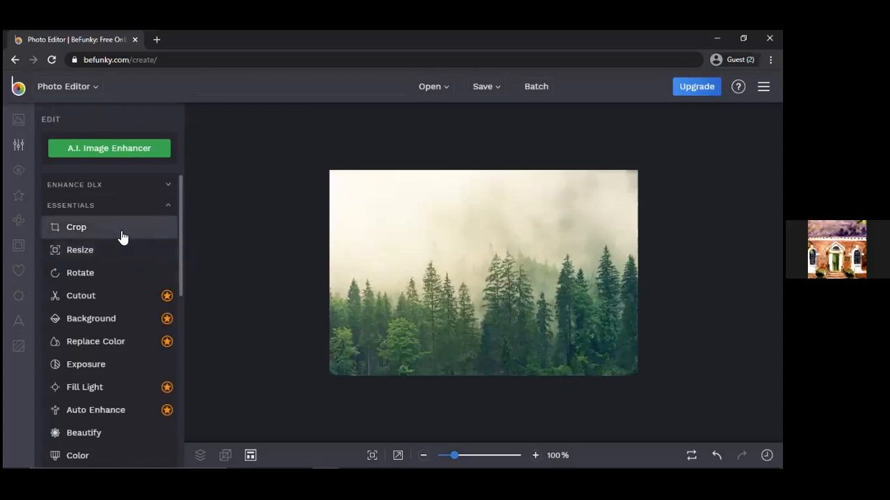
Crop the resized photo to 480 px wide and 360 px high.
{"action": "left_click", "coordinate": [122, 230]}
{"action": "double_click", "coordinate": [143, 234]}
{"action": "type", "text": "360"}
{"action": "left_click", "coordinate": [89, 237]}
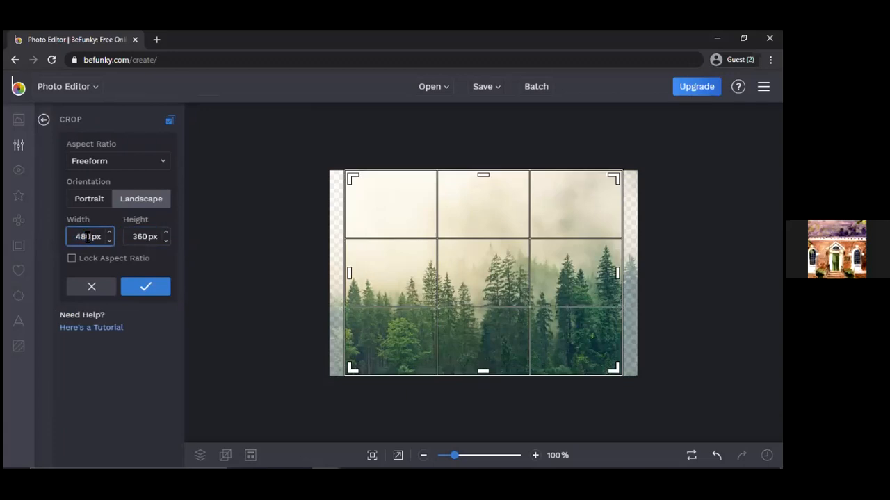
{"action": "left_click", "coordinate": [143, 289]}
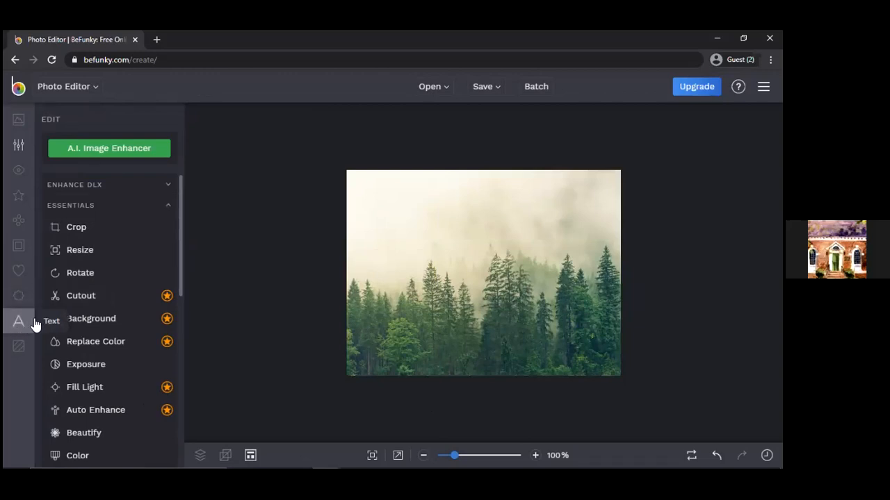
Add a rectangle basic shape to the centre of the photo and round its corners by about 25%.
{"action": "left_click", "coordinate": [18, 271]}
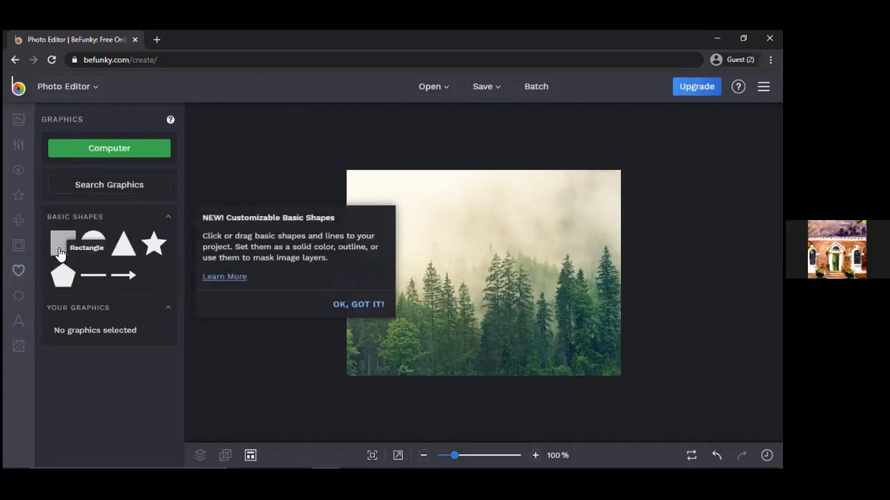
{"action": "left_click", "coordinate": [59, 253]}
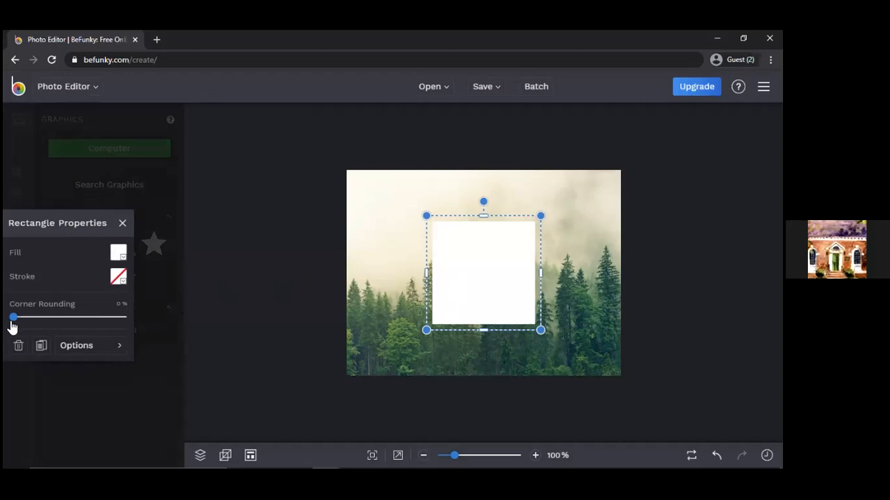
{"action": "left_click_drag", "start_coordinate": [14, 320], "coordinate": [41, 324]}
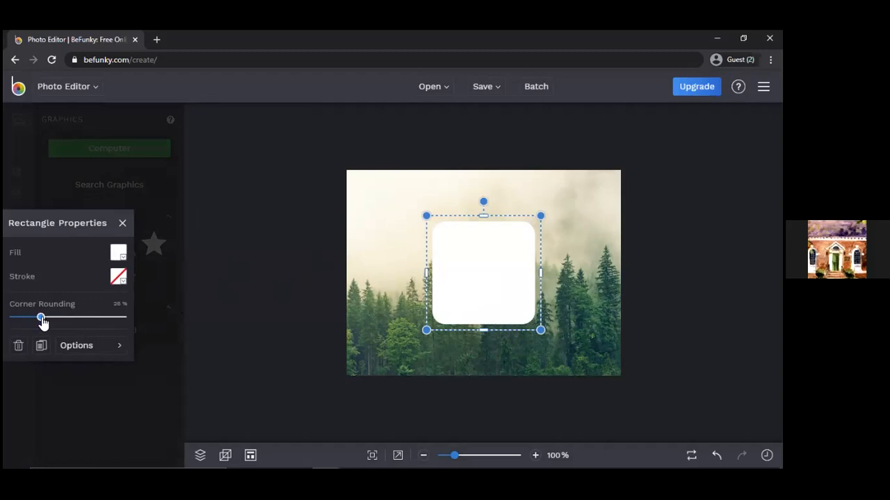
Widen the white rectangle evenly on both sides and set its corner rounding to 23%.
{"action": "left_click_drag", "start_coordinate": [426, 273], "coordinate": [391, 272]}
{"action": "mouse_move", "coordinate": [498, 276]}
{"action": "left_mouse_down"}
{"action": "mouse_move", "coordinate": [524, 278]}
{"action": "mouse_move", "coordinate": [501, 279]}
{"action": "left_mouse_up"}
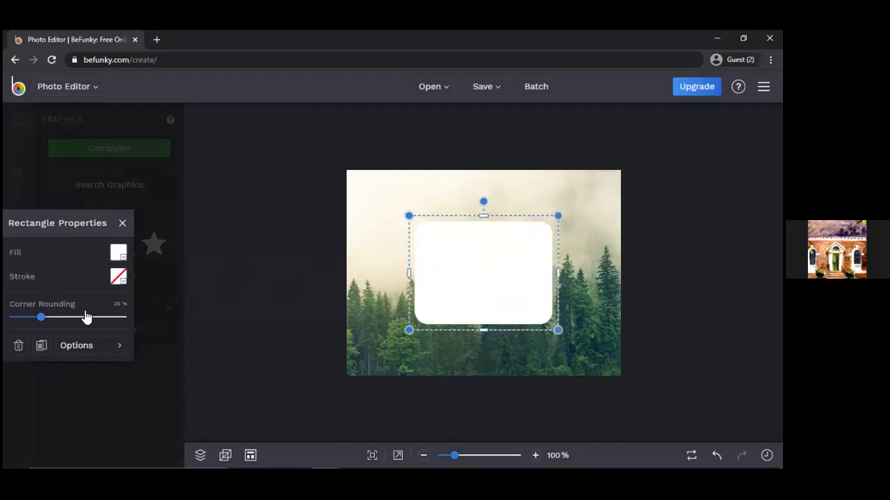
{"action": "mouse_move", "coordinate": [44, 318]}
{"action": "left_mouse_down"}
{"action": "mouse_move", "coordinate": [14, 320]}
{"action": "mouse_move", "coordinate": [42, 324]}
{"action": "left_mouse_up"}
Make the rectangle semi-transparent by setting its white #FFFFFF fill to 61% intensity.
{"action": "left_click", "coordinate": [121, 255]}
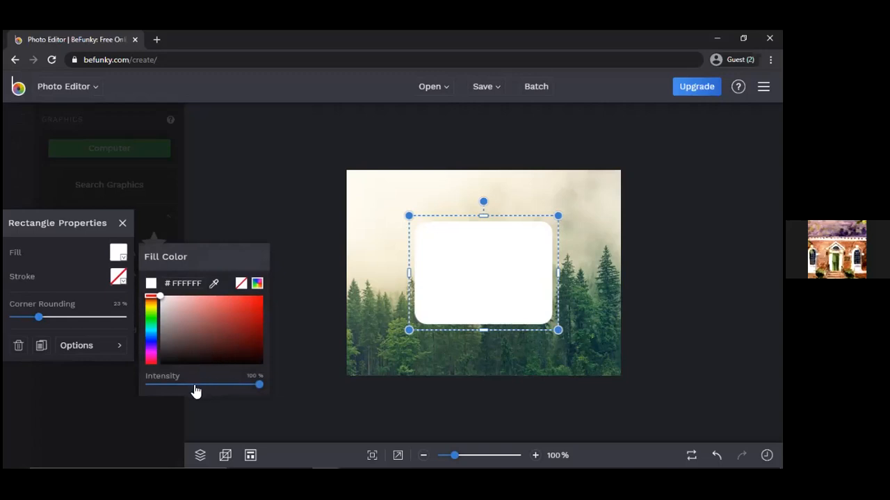
{"action": "left_click", "coordinate": [151, 332]}
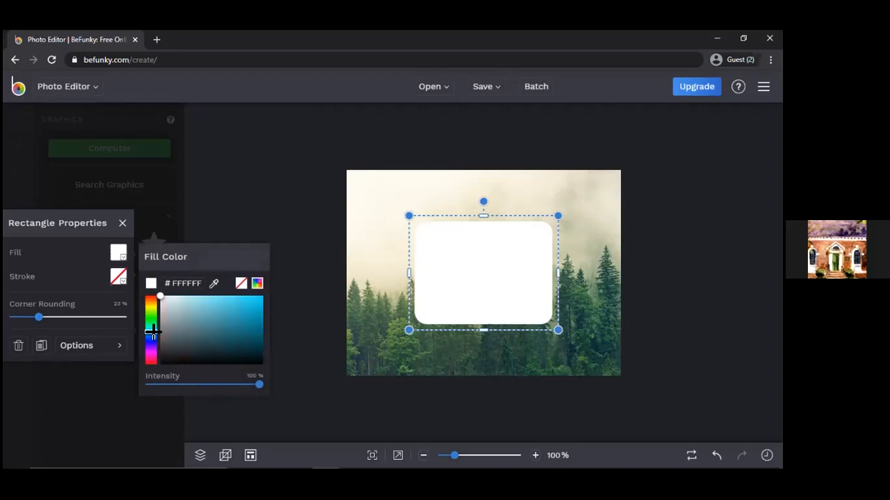
{"action": "left_click", "coordinate": [162, 297]}
{"action": "mouse_move", "coordinate": [162, 298]}
{"action": "left_mouse_down"}
{"action": "mouse_move", "coordinate": [293, 306]}
{"action": "mouse_move", "coordinate": [284, 284]}
{"action": "mouse_move", "coordinate": [160, 297]}
{"action": "left_mouse_up"}
{"action": "left_click", "coordinate": [197, 386]}
{"action": "left_click_drag", "start_coordinate": [198, 386], "coordinate": [207, 387]}
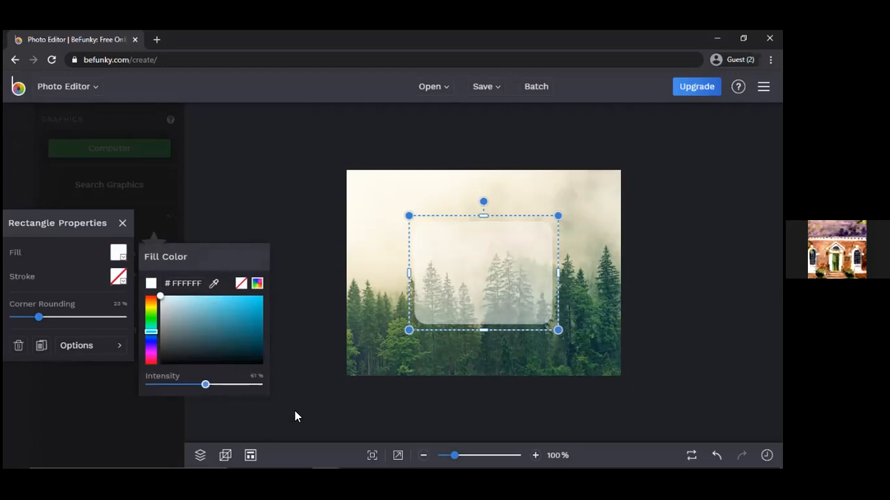
{"action": "left_click", "coordinate": [303, 384]}
Enlarge the translucent rectangle so it covers most of the photo's centre, and deselect it.
{"action": "left_click", "coordinate": [490, 284]}
{"action": "left_click_drag", "start_coordinate": [557, 331], "coordinate": [527, 310]}
{"action": "left_click_drag", "start_coordinate": [525, 308], "coordinate": [505, 310]}
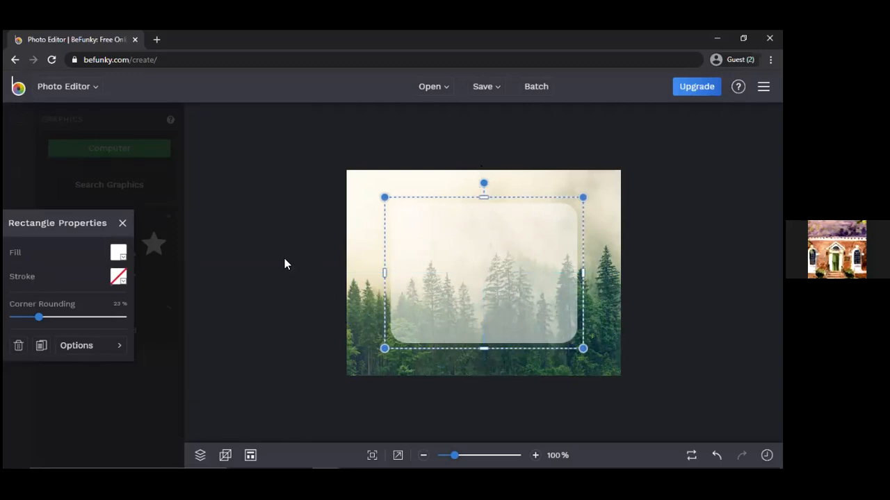
{"action": "left_click", "coordinate": [258, 258]}
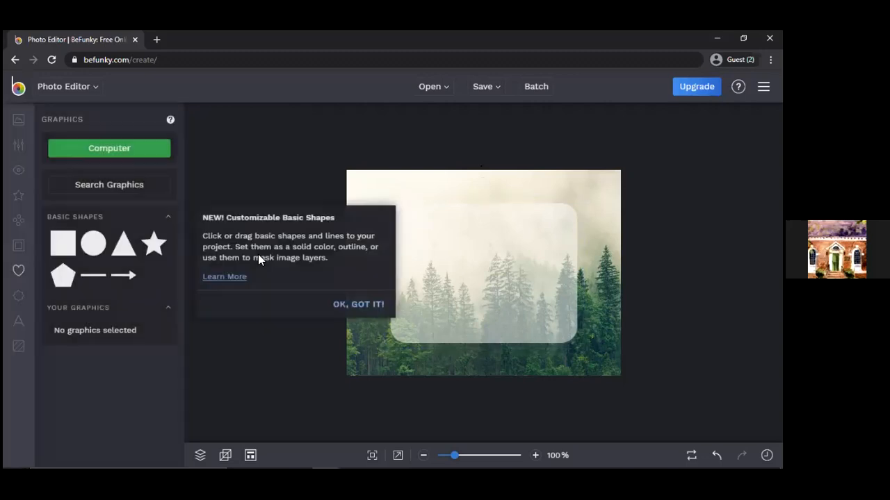
Add a new text box over the translucent rectangle and start editing its placeholder text.
{"action": "left_click", "coordinate": [9, 332]}
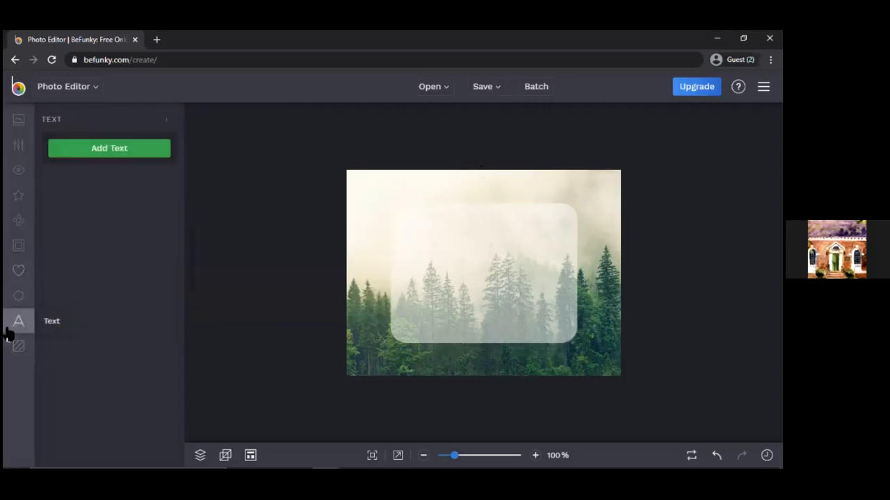
{"action": "left_click", "coordinate": [142, 153]}
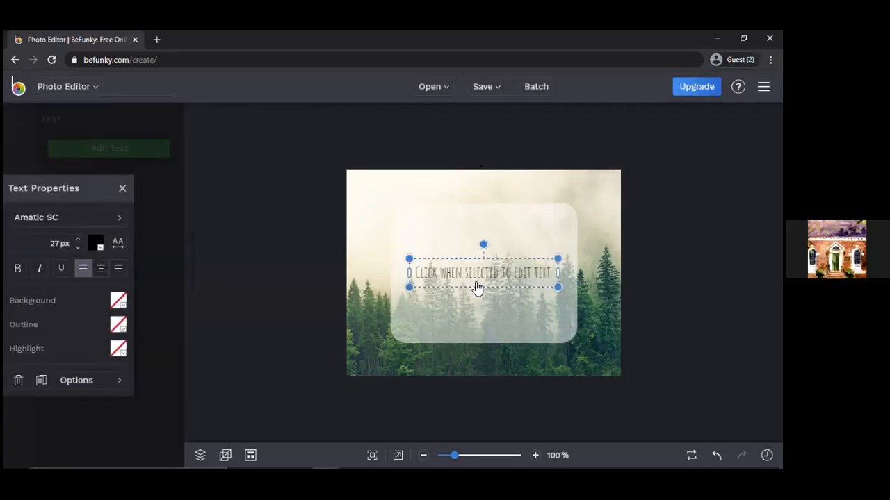
{"action": "left_click", "coordinate": [476, 276]}
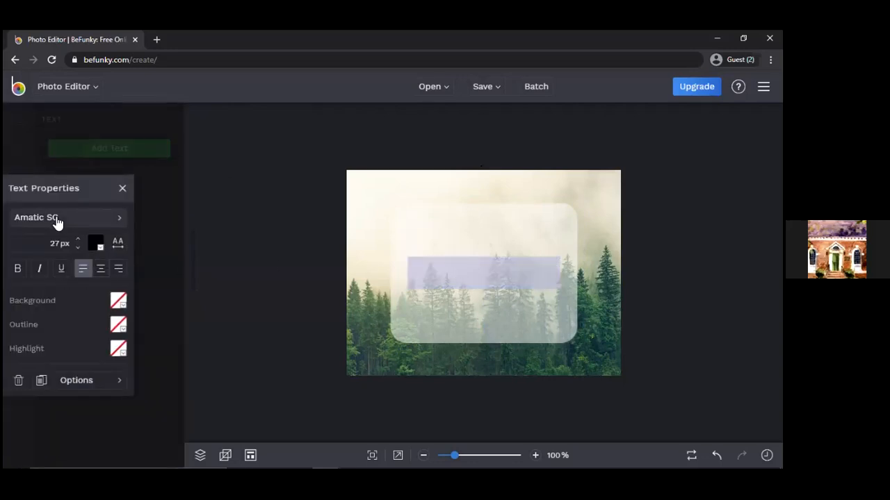
Set the font of the new text box to Boogaloo.
{"action": "left_click", "coordinate": [63, 222]}
{"action": "scroll", "coordinate": [103, 257], "scroll_direction": "down", "scroll_amount": 3}
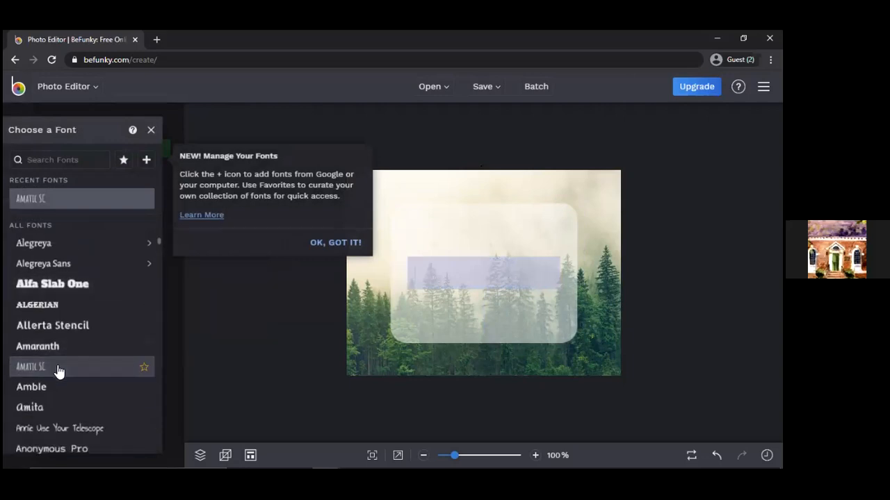
{"action": "scroll", "coordinate": [59, 370], "scroll_direction": "down", "scroll_amount": 3}
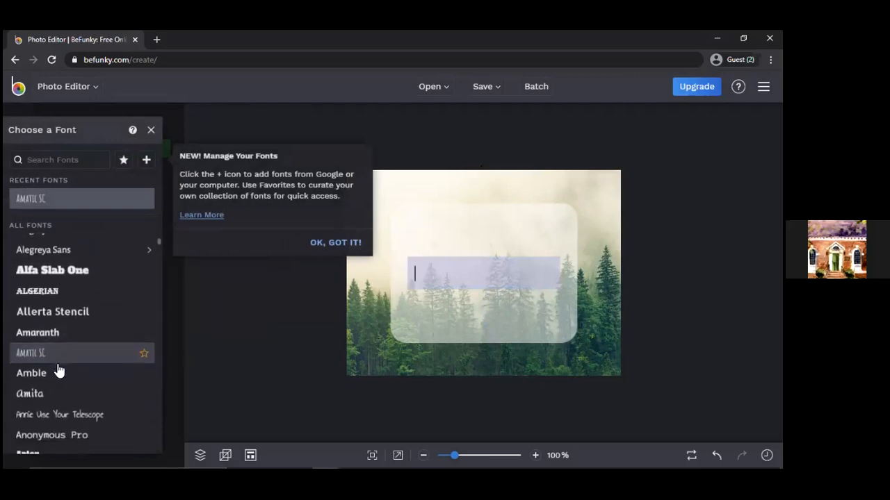
{"action": "scroll", "coordinate": [59, 370], "scroll_direction": "down", "scroll_amount": 6}
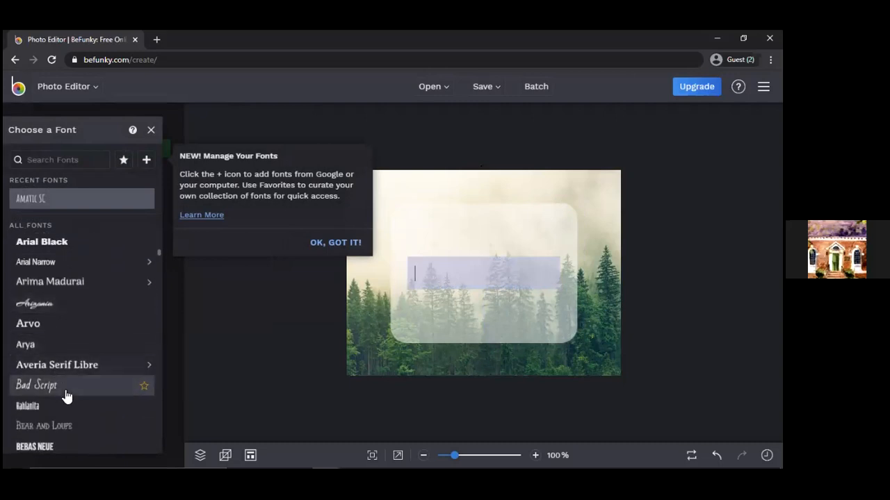
{"action": "scroll", "coordinate": [69, 408], "scroll_direction": "down", "scroll_amount": 2}
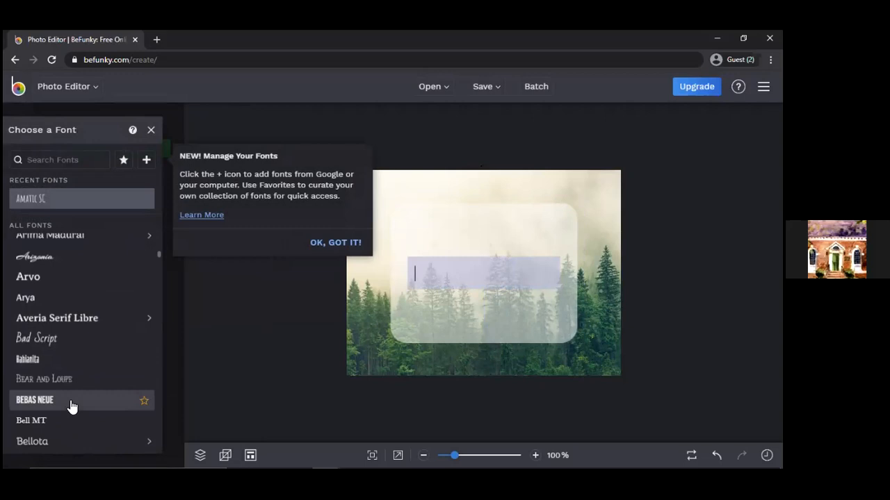
{"action": "scroll", "coordinate": [72, 408], "scroll_direction": "down", "scroll_amount": 2}
{"action": "mouse_move", "coordinate": [77, 406]}
{"action": "scroll", "coordinate": [76, 406], "scroll_direction": "down", "scroll_amount": 7}
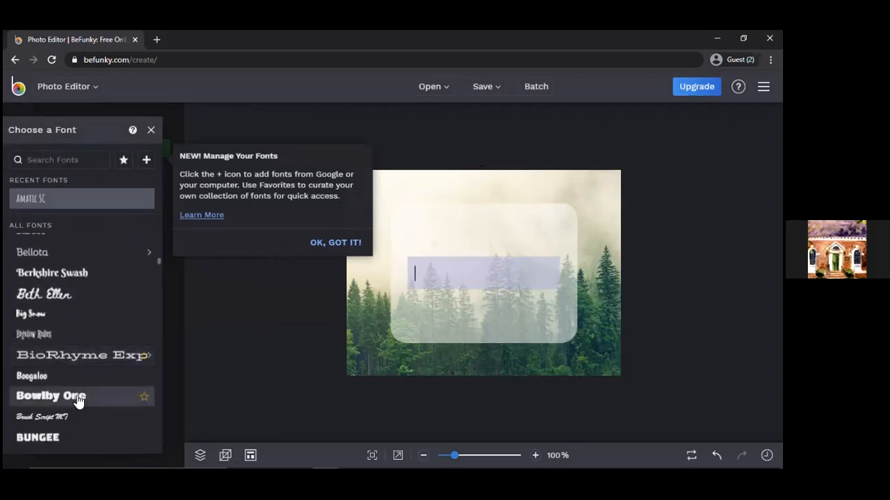
{"action": "left_click", "coordinate": [90, 379]}
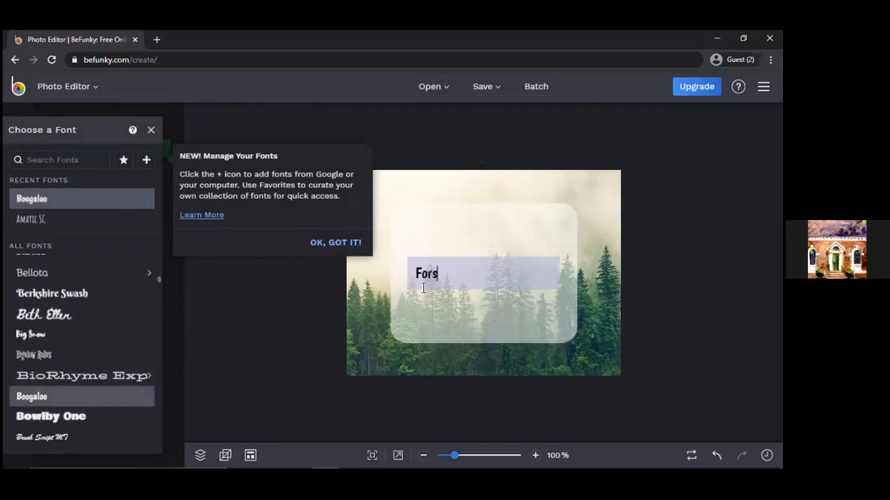
Write "Forest Escape Game" in the text box with a second line "By:" followed by the author's username, and close the font chooser.
{"action": "type", "text": "Escape Game"}
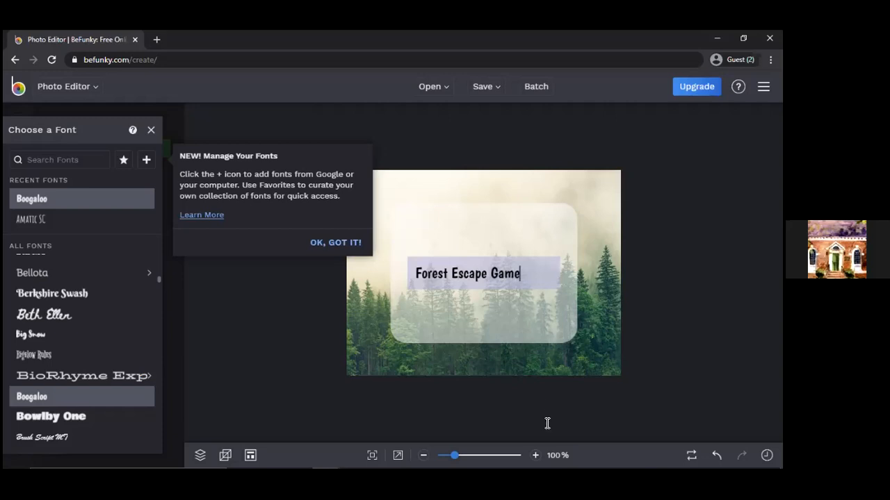
{"action": "key", "text": "Return"}
{"action": "type", "text": "B"}
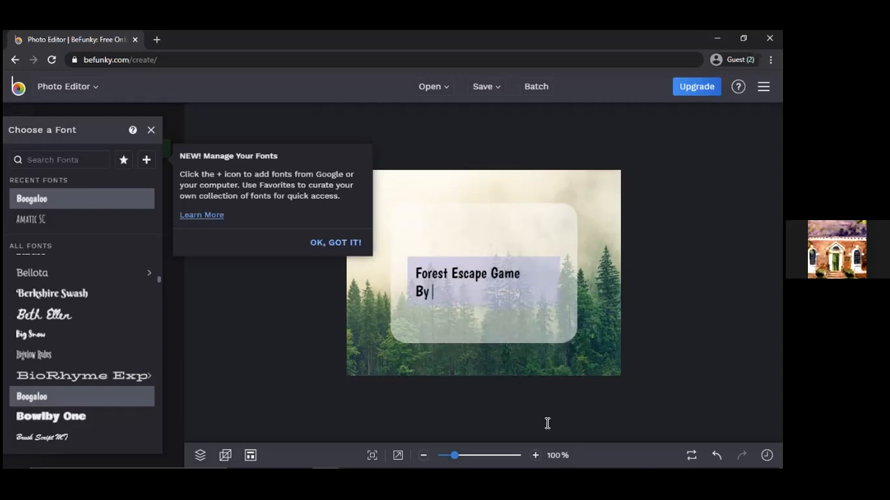
{"action": "type", "text": "y: Aniimalz--"}
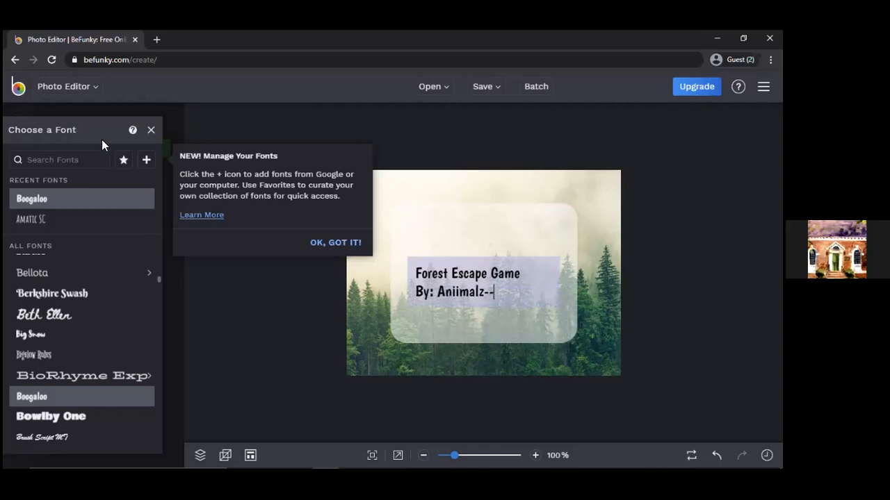
{"action": "left_click", "coordinate": [151, 130]}
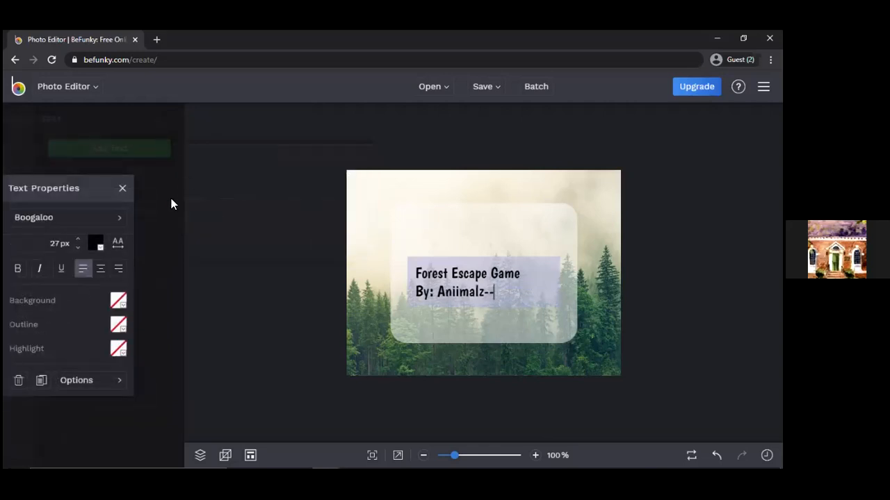
Centre-align the two lines of text, move the text box slightly up within the rectangle, and deselect it.
{"action": "left_click", "coordinate": [101, 271]}
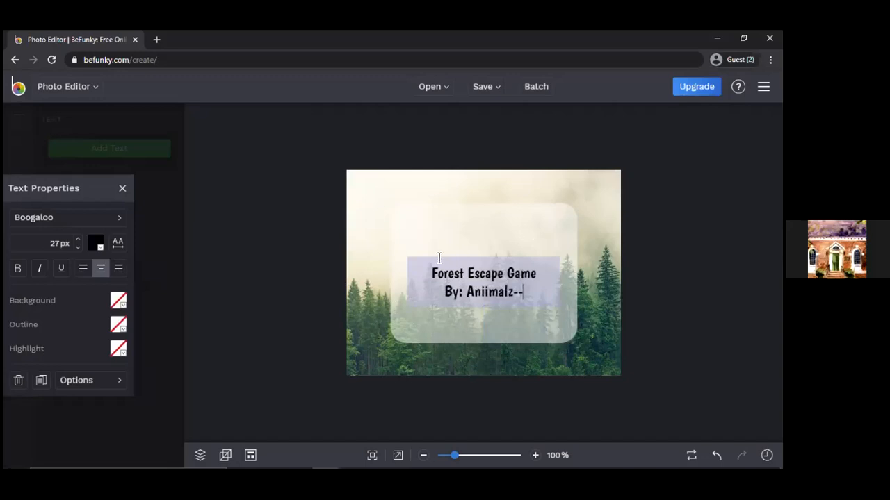
{"action": "left_click", "coordinate": [338, 305]}
{"action": "left_click_drag", "start_coordinate": [483, 283], "coordinate": [483, 269]}
{"action": "left_click", "coordinate": [298, 278]}
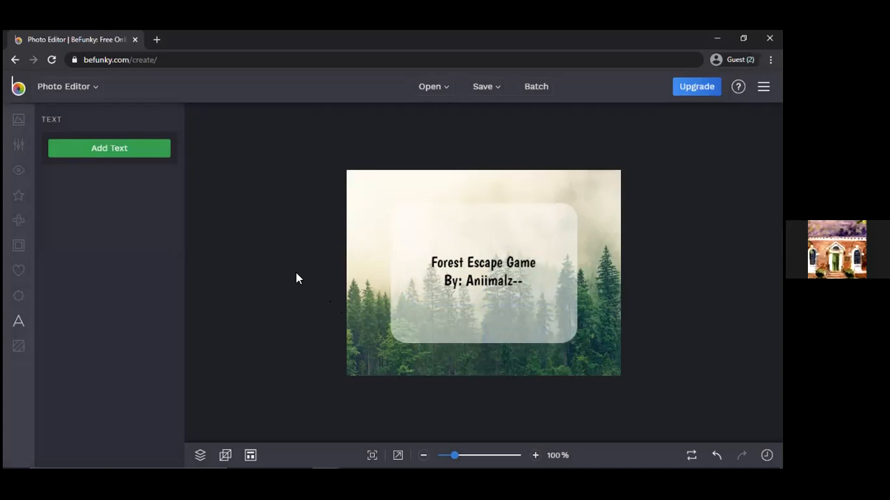
Shrink the translucent rounded rectangle so it fits more closely around the title text, and deselect it.
{"action": "left_click", "coordinate": [564, 339]}
{"action": "left_click_drag", "start_coordinate": [581, 347], "coordinate": [542, 330]}
{"action": "left_click", "coordinate": [287, 273]}
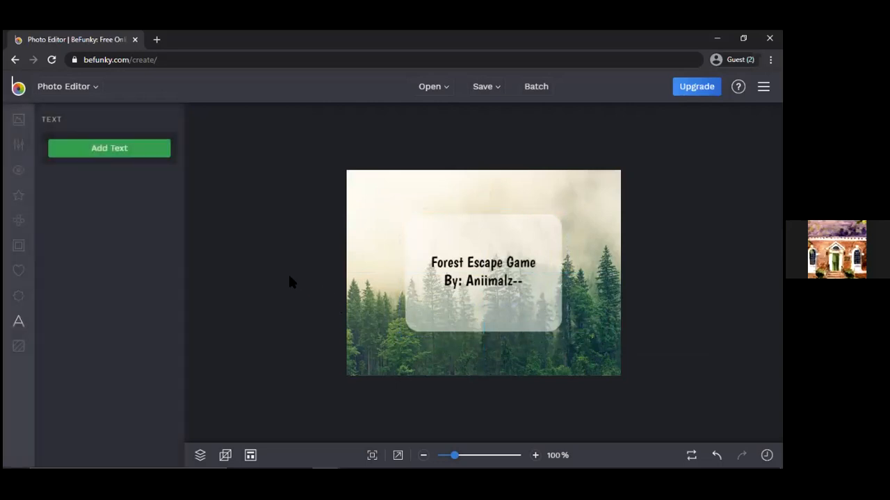
Search the graphic library for "tree", look through the results, and close the library without choosing a graphic.
{"action": "left_click", "coordinate": [18, 271]}
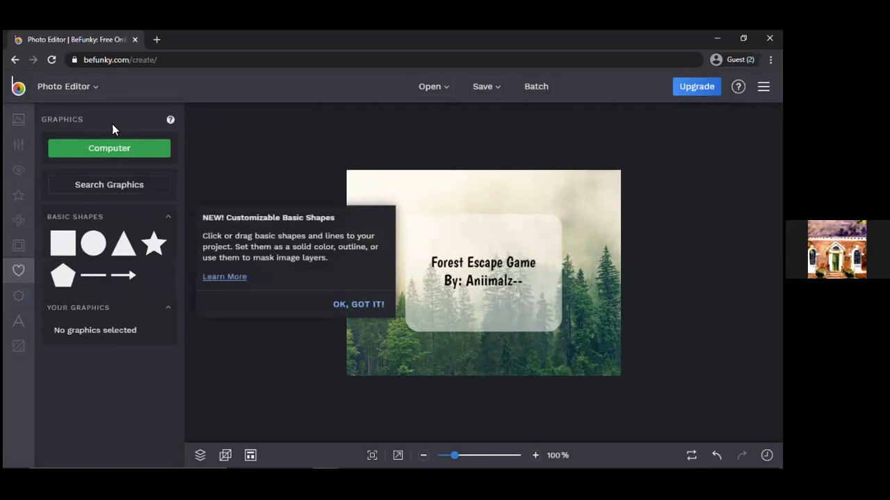
{"action": "left_click", "coordinate": [156, 189]}
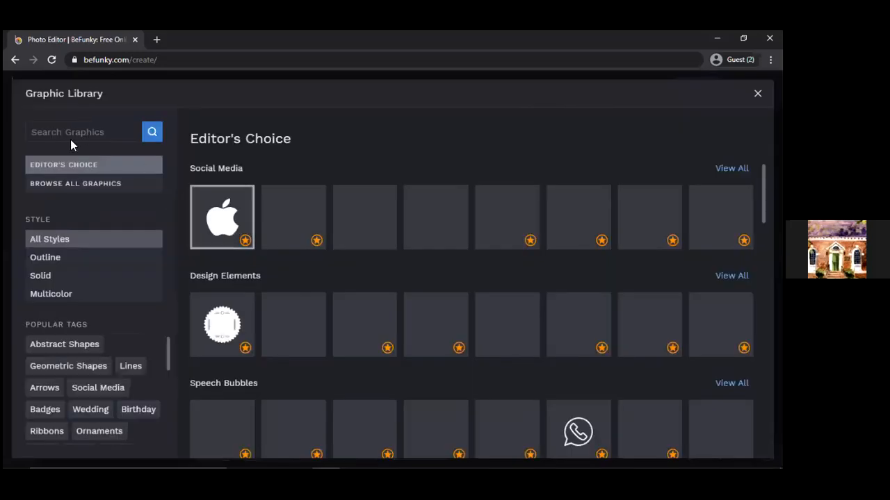
{"action": "left_click", "coordinate": [69, 134]}
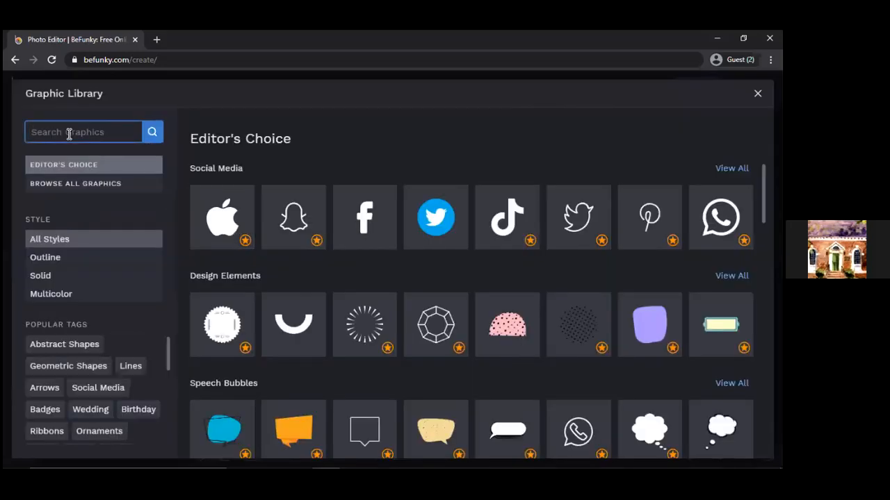
{"action": "type", "text": "fo"}
{"action": "key", "text": "BackSpace"}
{"action": "type", "text": "tree"}
{"action": "key", "text": "Return"}
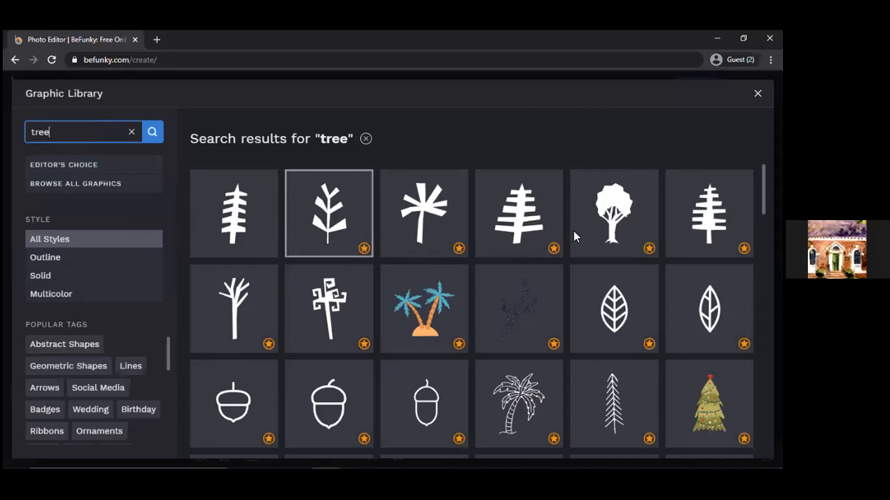
{"action": "scroll", "coordinate": [537, 273], "scroll_direction": "down", "scroll_amount": 5}
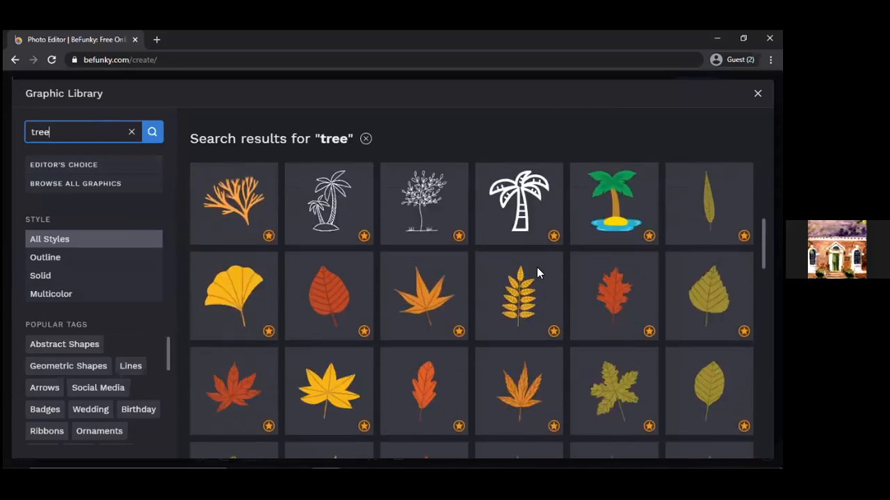
{"action": "key", "text": "Escape"}
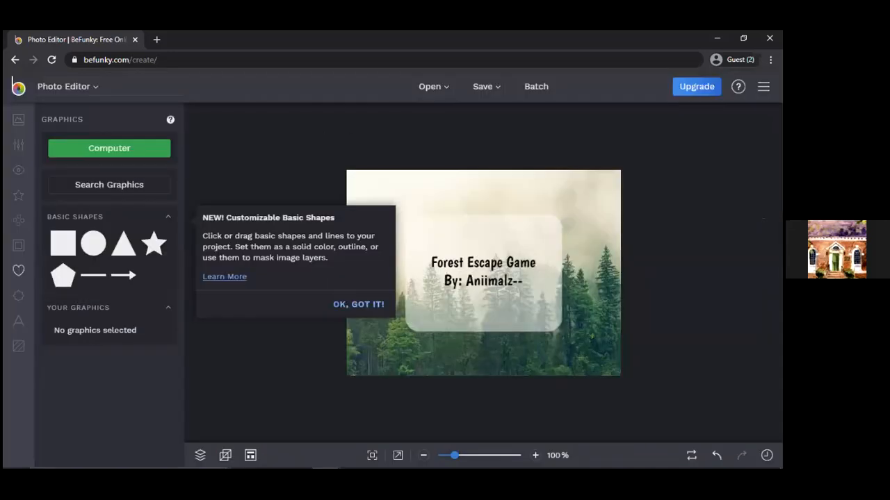
Search Google Images for "tree clipart" in a new browser tab and look through the results.
{"action": "left_click", "coordinate": [157, 40]}
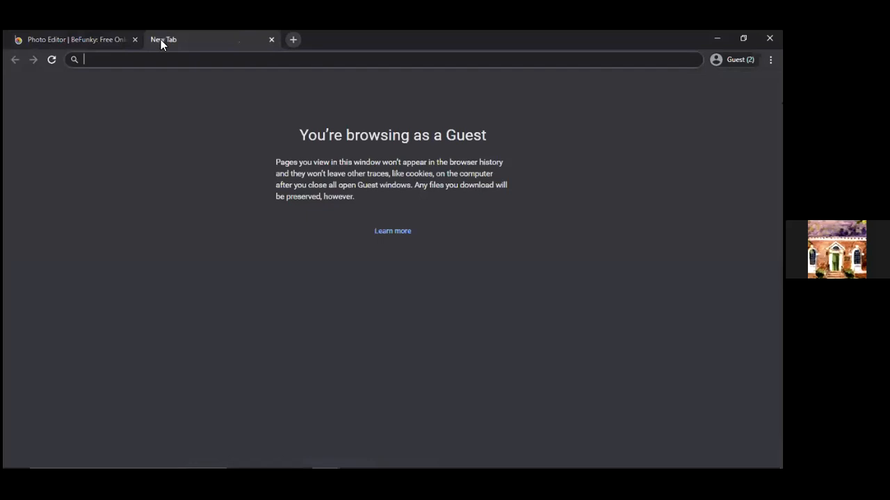
{"action": "type", "text": "tree clipart"}
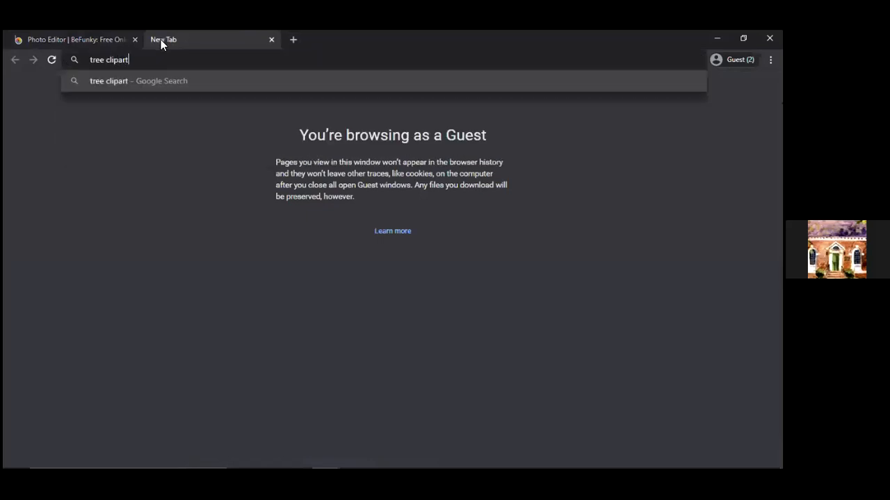
{"action": "key", "text": "Return"}
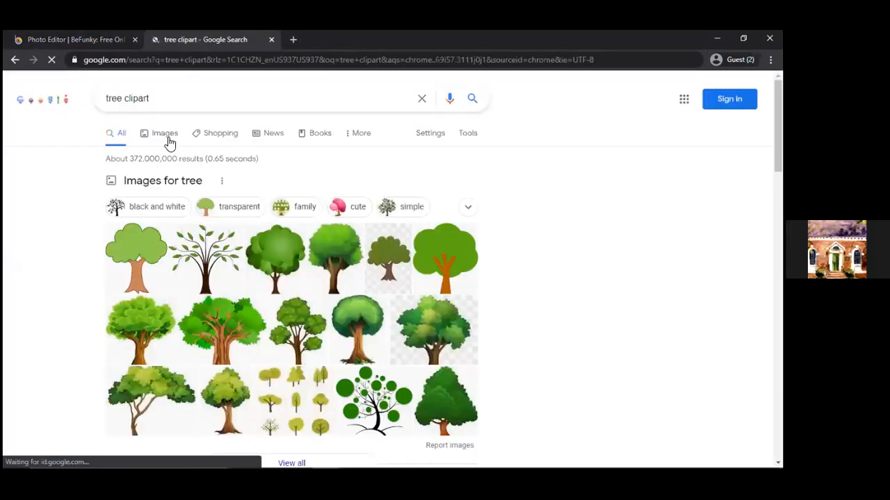
{"action": "left_click", "coordinate": [165, 139]}
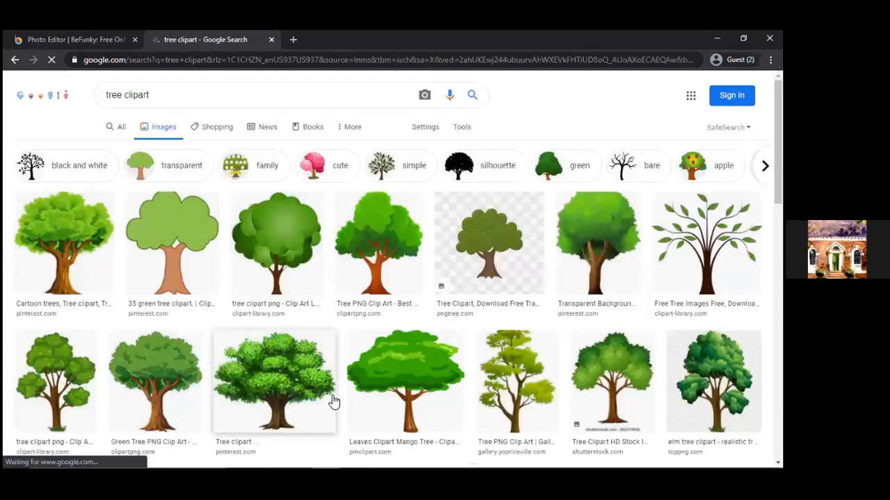
{"action": "scroll", "coordinate": [317, 356], "scroll_direction": "down", "scroll_amount": 3}
{"action": "scroll", "coordinate": [317, 356], "scroll_direction": "down", "scroll_amount": 3}
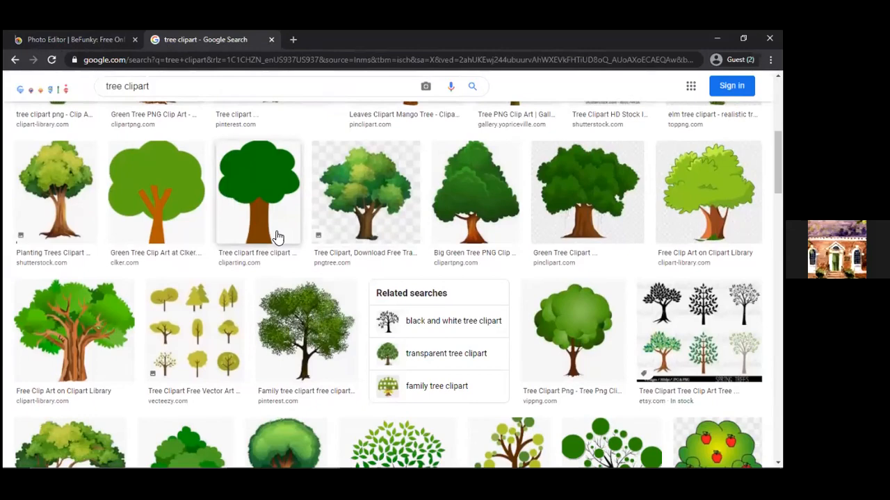
{"action": "scroll", "coordinate": [276, 237], "scroll_direction": "down", "scroll_amount": 9}
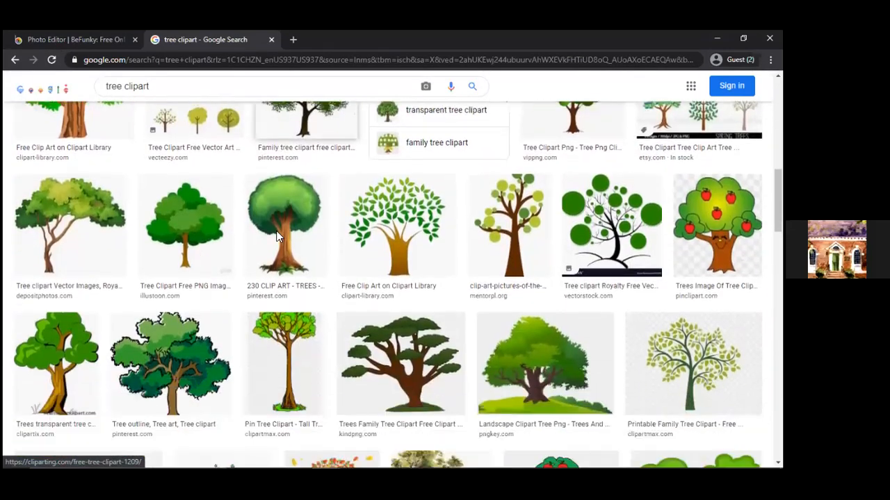
{"action": "scroll", "coordinate": [276, 237], "scroll_direction": "down", "scroll_amount": 2}
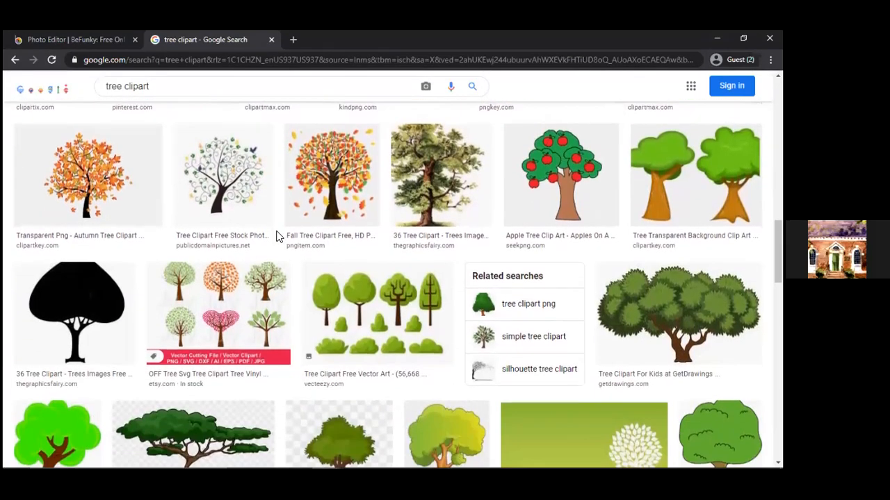
{"action": "scroll", "coordinate": [276, 237], "scroll_direction": "up", "scroll_amount": 8}
Change the image search to "pine tree clipart".
{"action": "left_click", "coordinate": [106, 87]}
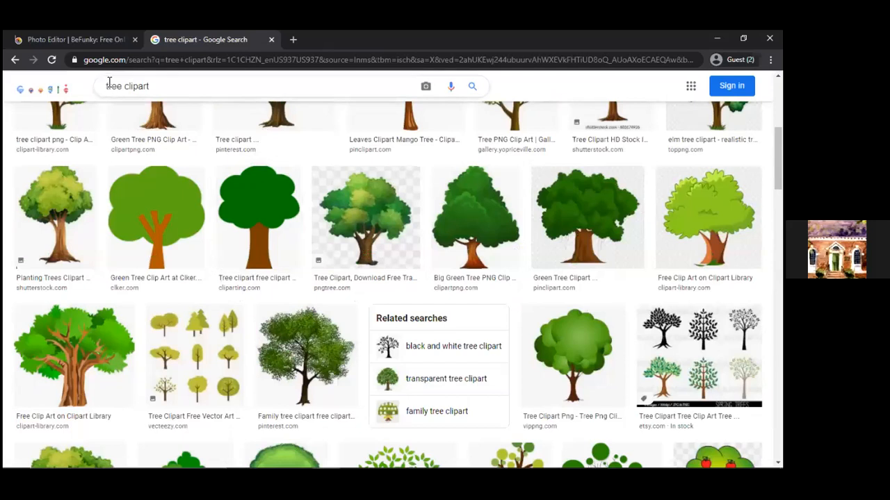
{"action": "type", "text": "pine"}
{"action": "key", "text": "Return"}
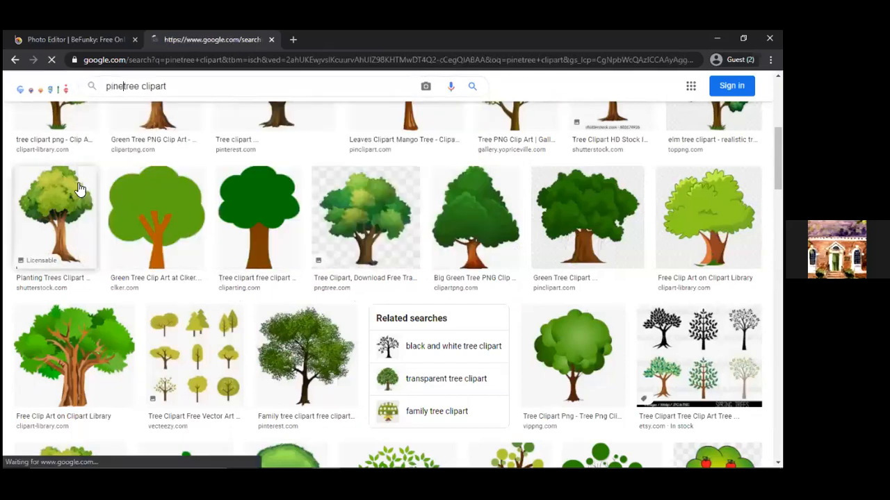
{"action": "left_click", "coordinate": [97, 200]}
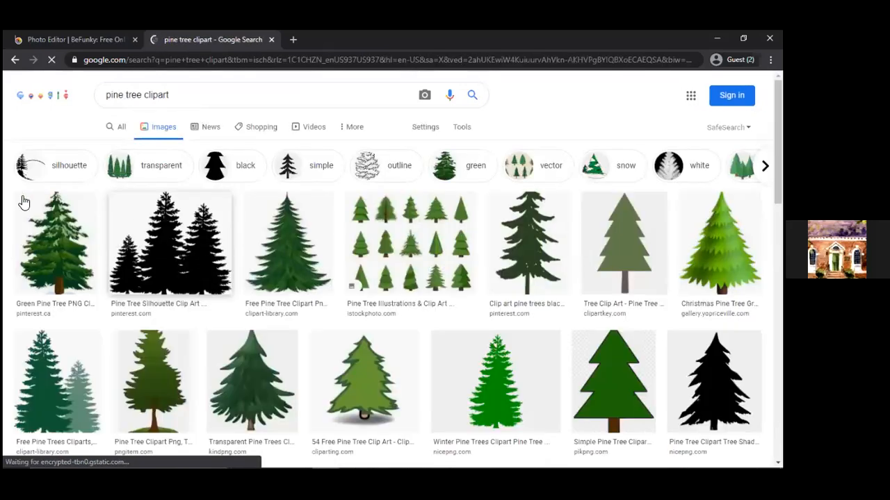
Open the black silhouette of three pine trees from the image results and copy the image.
{"action": "scroll", "coordinate": [254, 269], "scroll_direction": "down", "scroll_amount": 1}
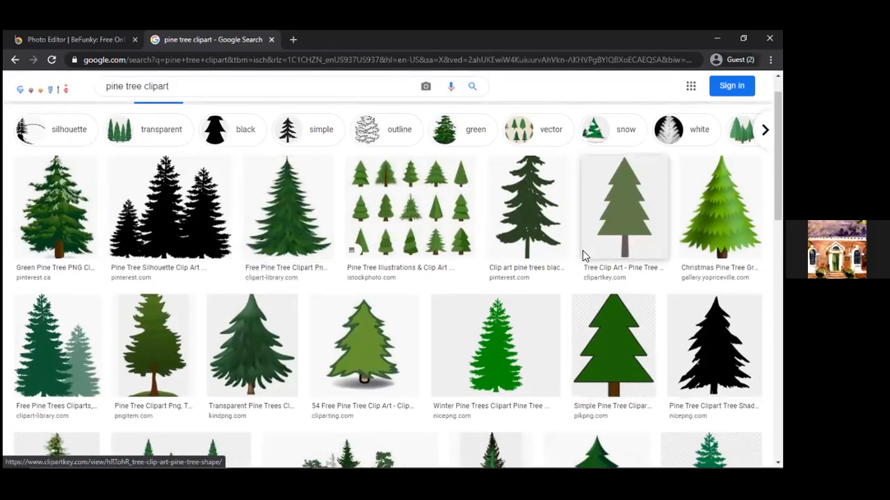
{"action": "left_click", "coordinate": [165, 228]}
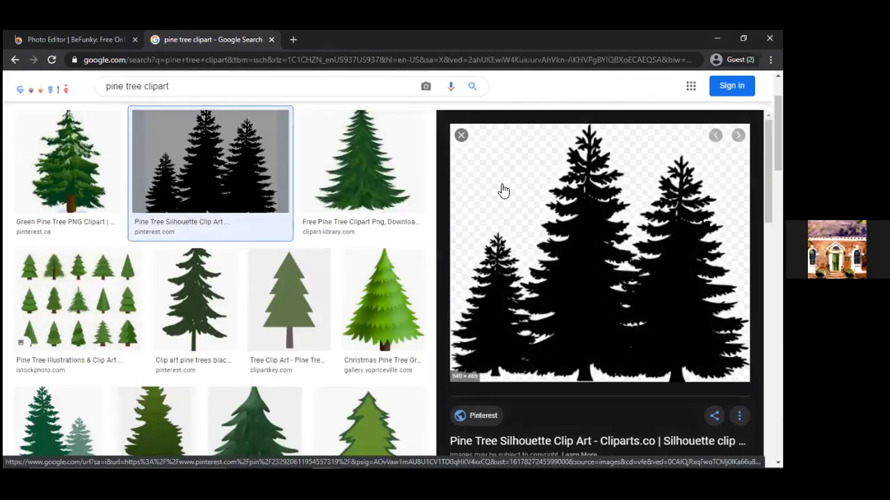
{"action": "right_click", "coordinate": [527, 266]}
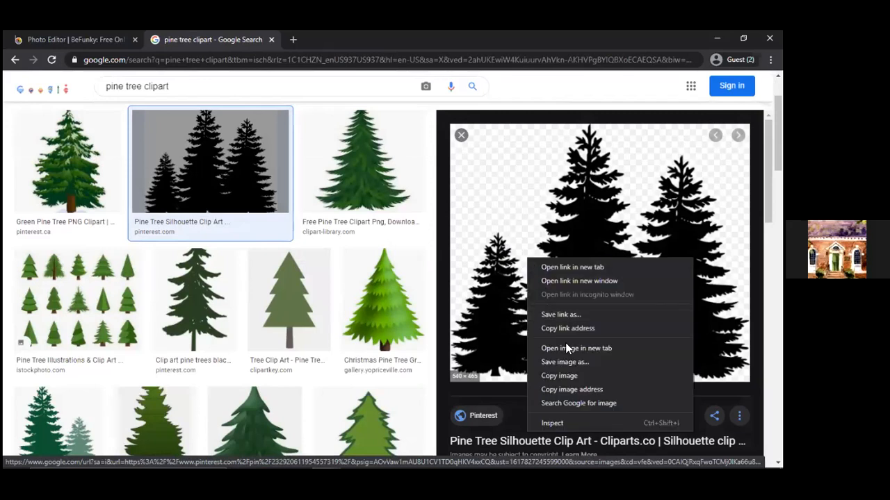
{"action": "left_click", "coordinate": [568, 376]}
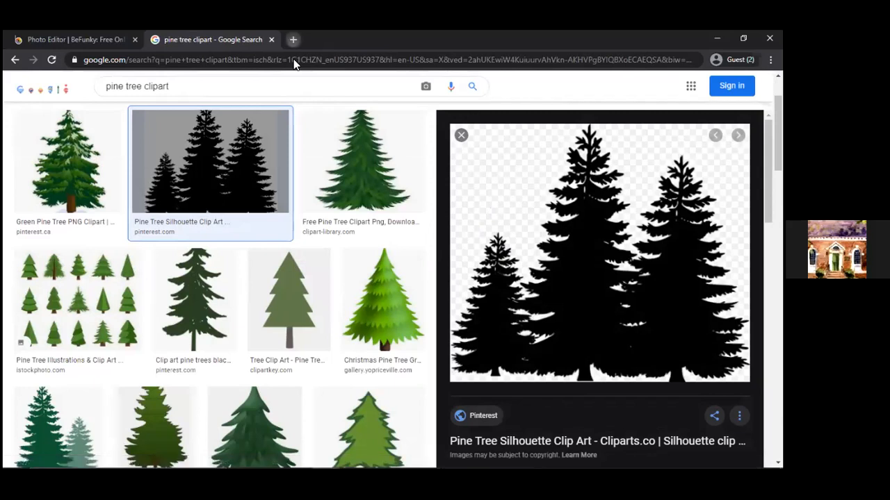
Remove the background of the copied pine tree image with remove.bg in a new browser tab, and dismiss the older sun result.
{"action": "key", "text": "ctrl+t"}
{"action": "type", "text": "remove.bg"}
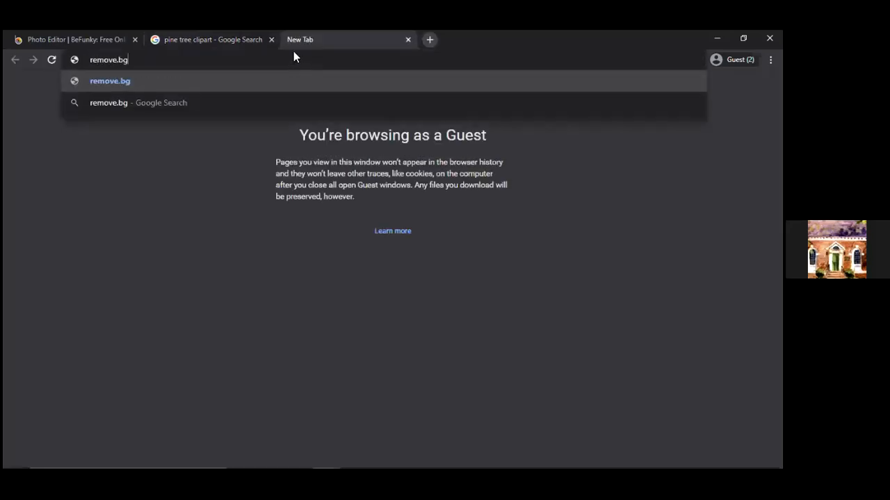
{"action": "key", "text": "Return"}
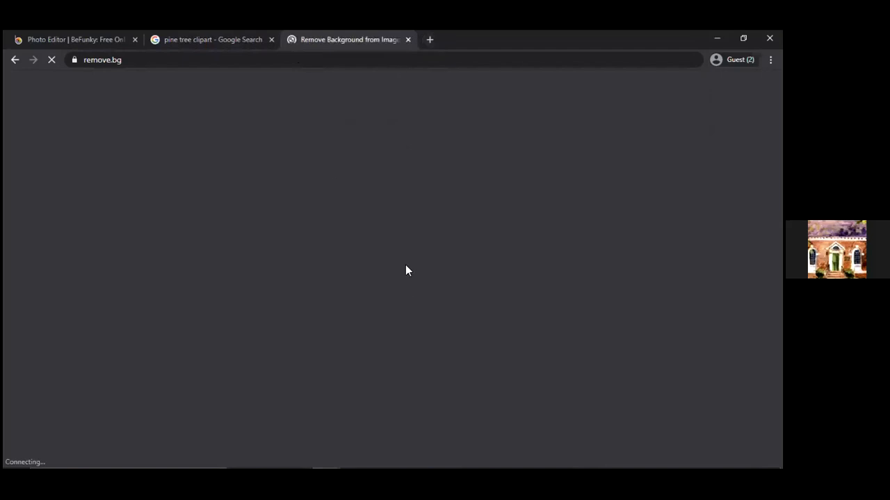
{"action": "key", "text": "ctrl+v"}
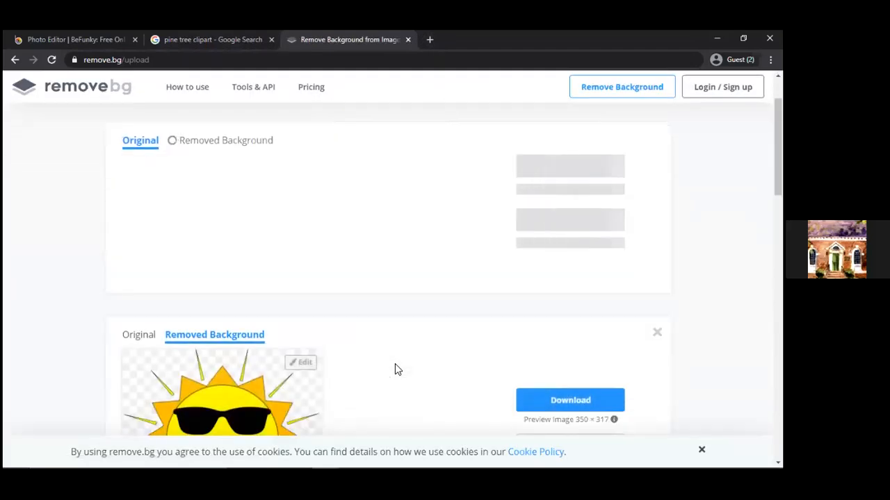
{"action": "scroll", "coordinate": [617, 351], "scroll_direction": "down", "scroll_amount": 1}
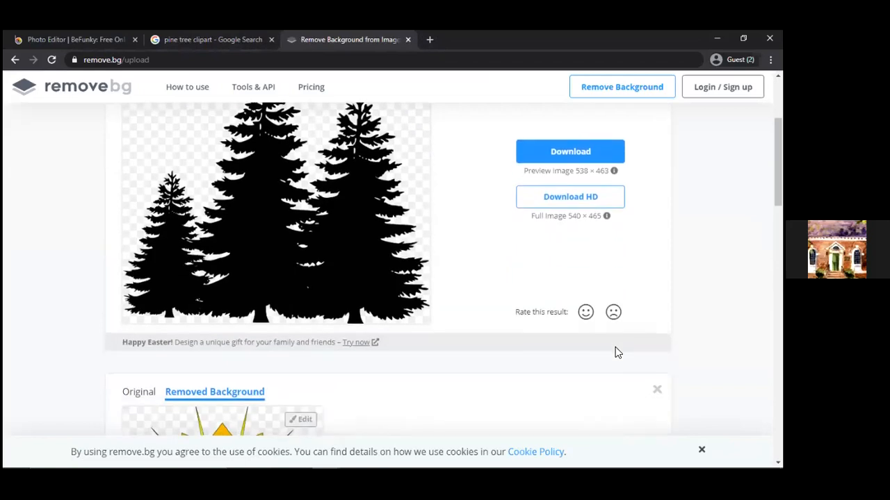
{"action": "left_click", "coordinate": [659, 393]}
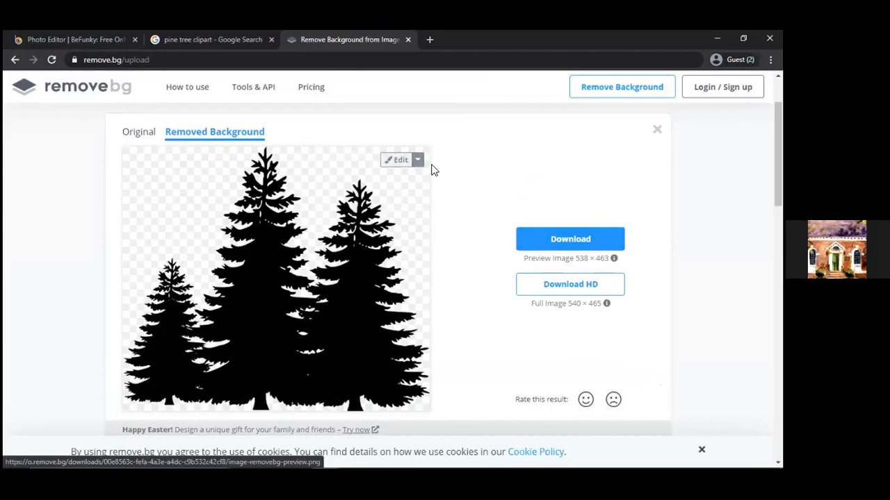
Examine the background and erase/restore editing options for the cut-out pine trees, and close the editor without changing the image.
{"action": "left_click", "coordinate": [396, 161]}
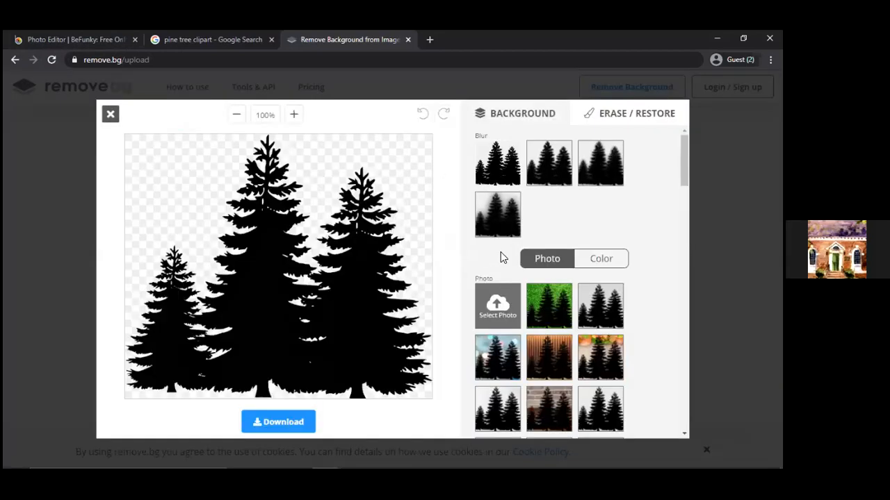
{"action": "scroll", "coordinate": [510, 295], "scroll_direction": "down", "scroll_amount": 1}
{"action": "scroll", "coordinate": [509, 295], "scroll_direction": "up", "scroll_amount": 1}
{"action": "left_click", "coordinate": [633, 113]}
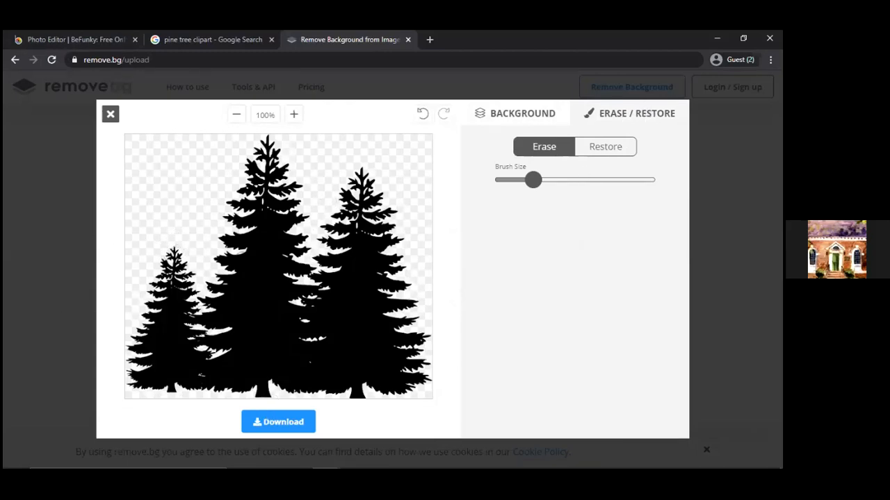
{"action": "left_click", "coordinate": [111, 111]}
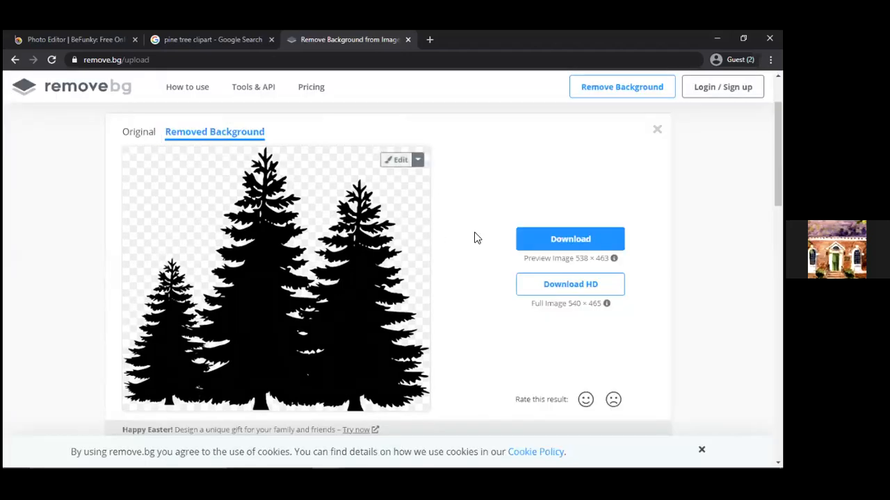
Download the preview-size cut-out of the pine trees and import image-removebg-preview (2) from Downloads into the BeFunky project.
{"action": "left_click", "coordinate": [551, 246]}
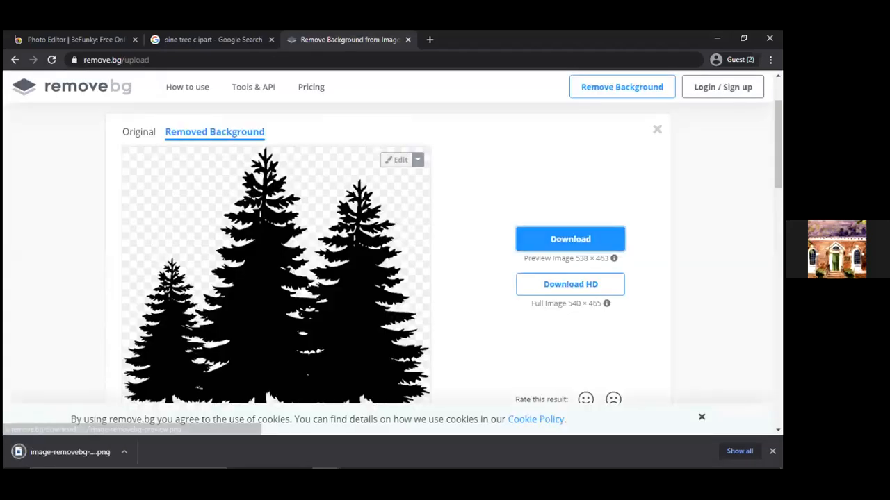
{"action": "left_click", "coordinate": [20, 40]}
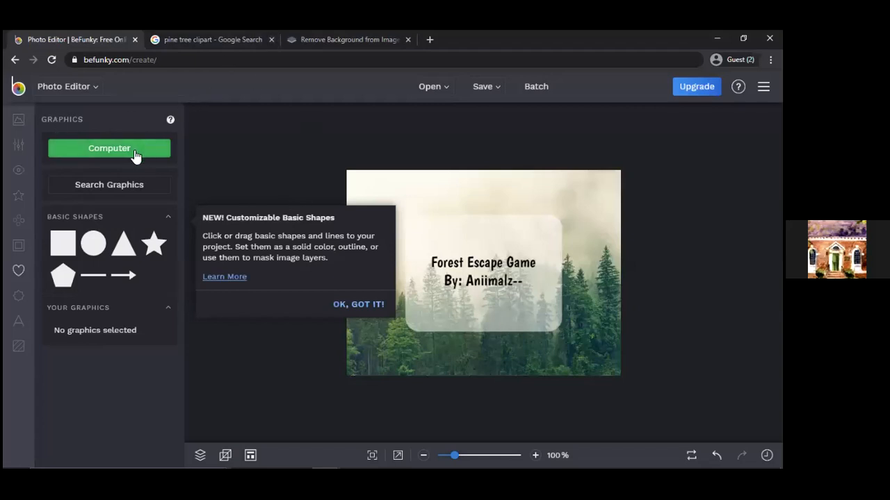
{"action": "left_click", "coordinate": [111, 149]}
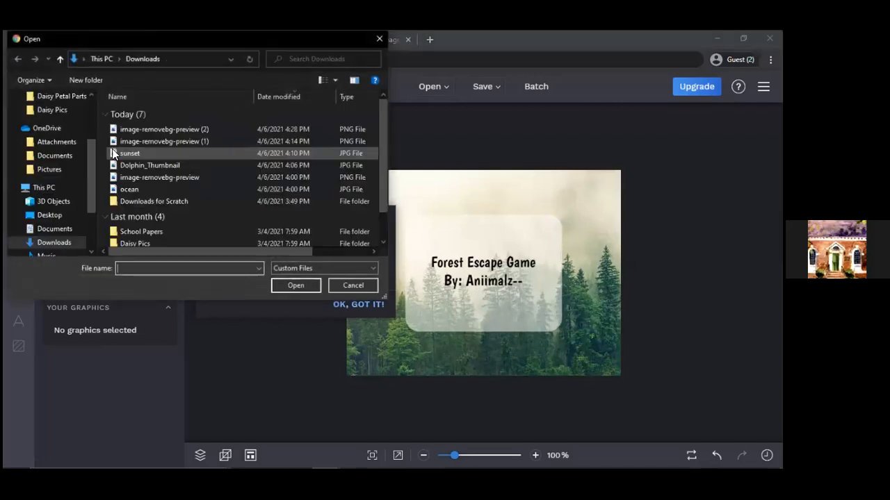
{"action": "left_click", "coordinate": [185, 128]}
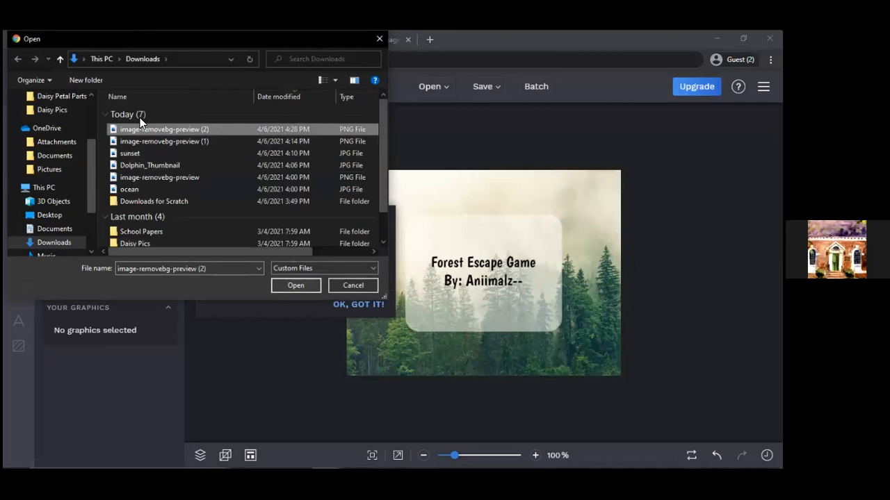
{"action": "left_click", "coordinate": [296, 285]}
Move the pine tree silhouette to the lower-right corner of the forest image, overlapping the rounded rectangle, and deselect it.
{"action": "left_click_drag", "start_coordinate": [483, 287], "coordinate": [556, 337]}
{"action": "key", "text": "Escape"}
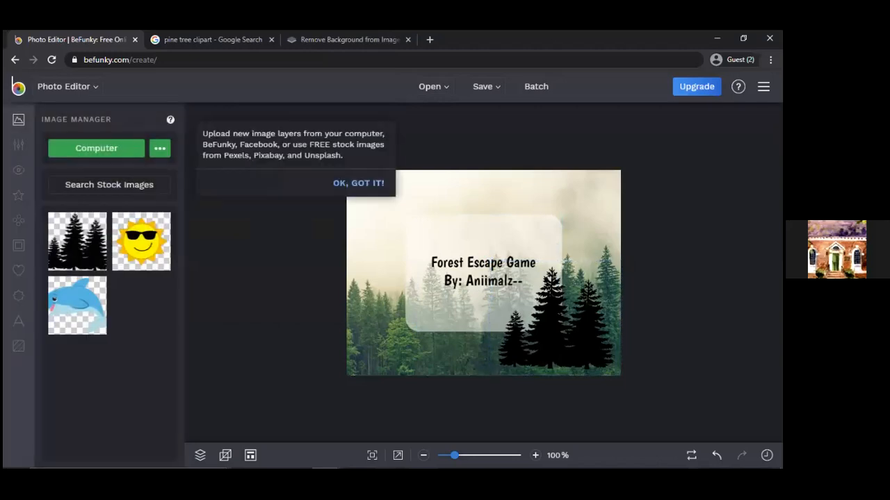